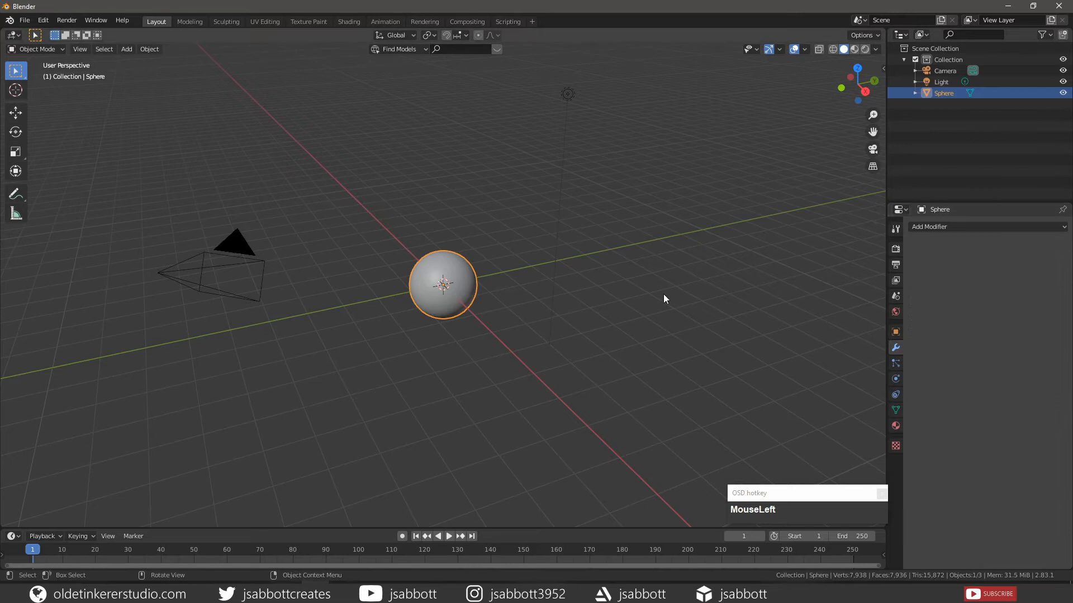
- Switch to the Shading workspace and give the sphere a new material with its base color set to hex D2D1CD
click(346, 22)
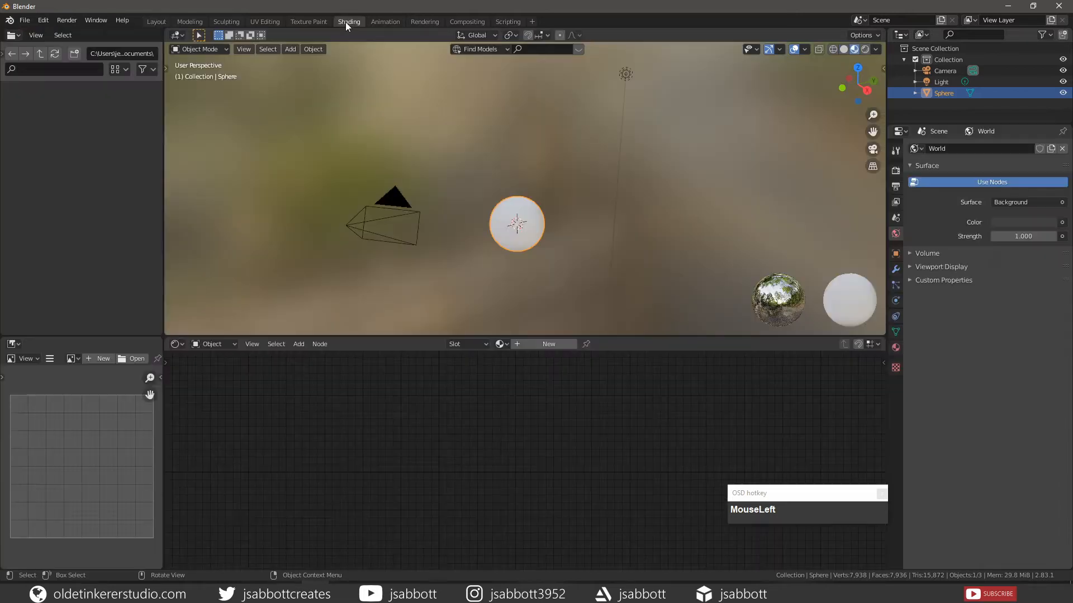
click(544, 345)
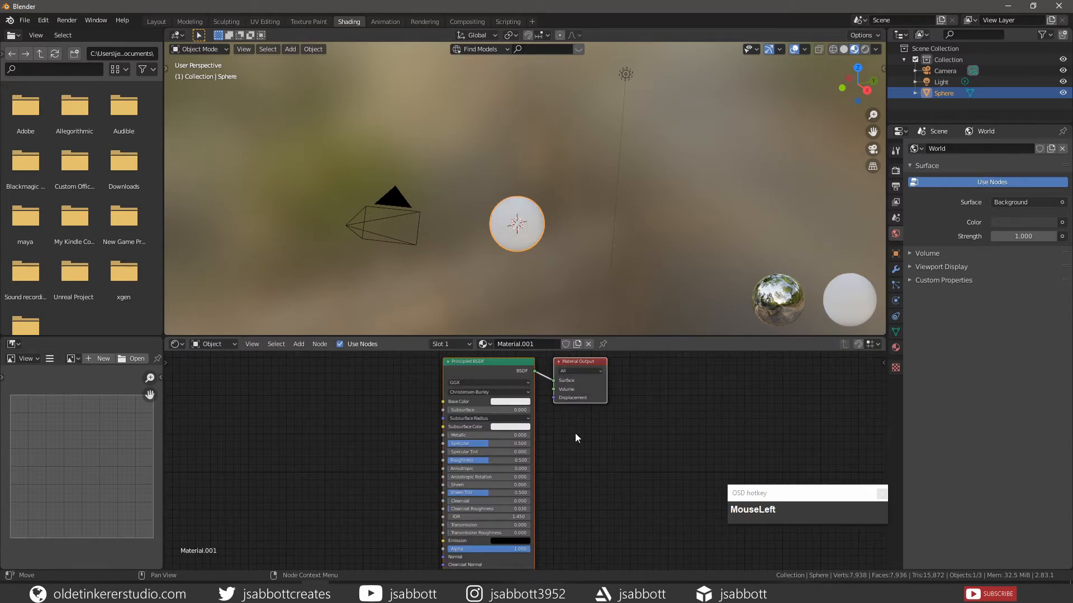
click(511, 404)
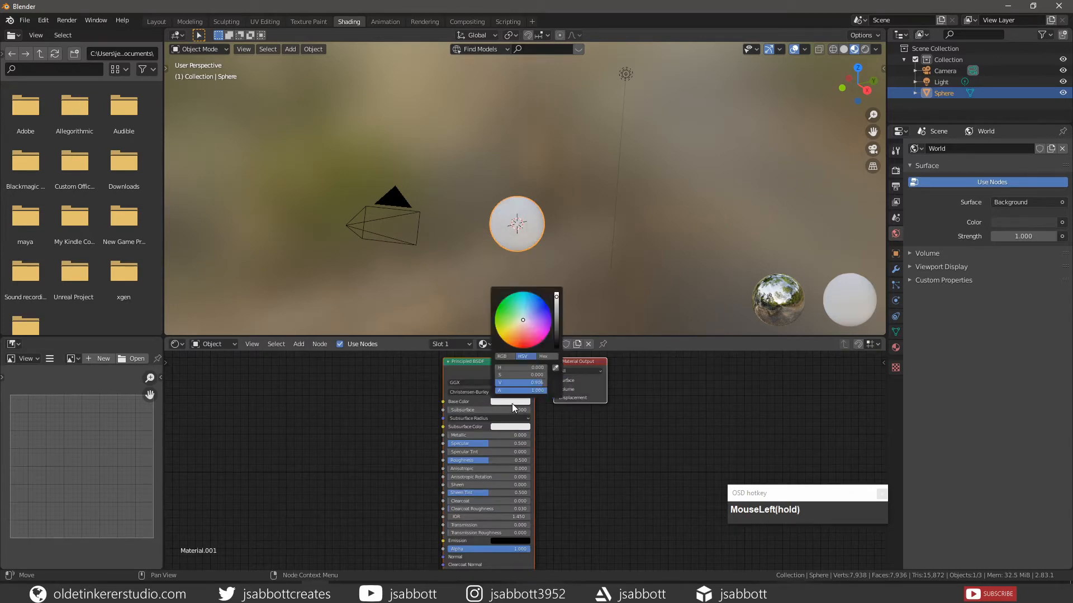
click(542, 356)
click(528, 369)
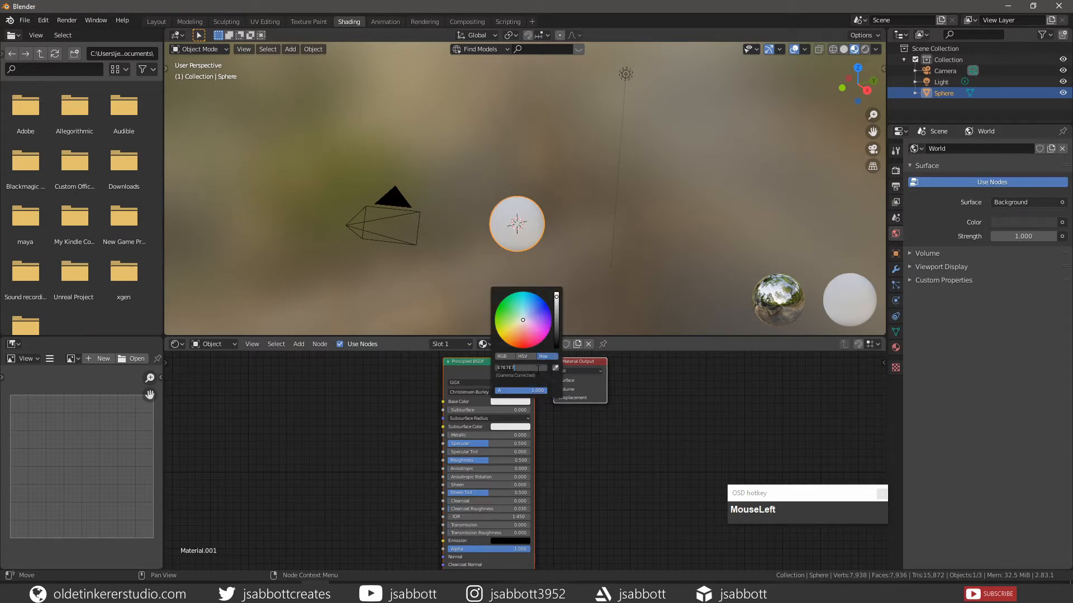
text(d2d1cd)
click(352, 456)
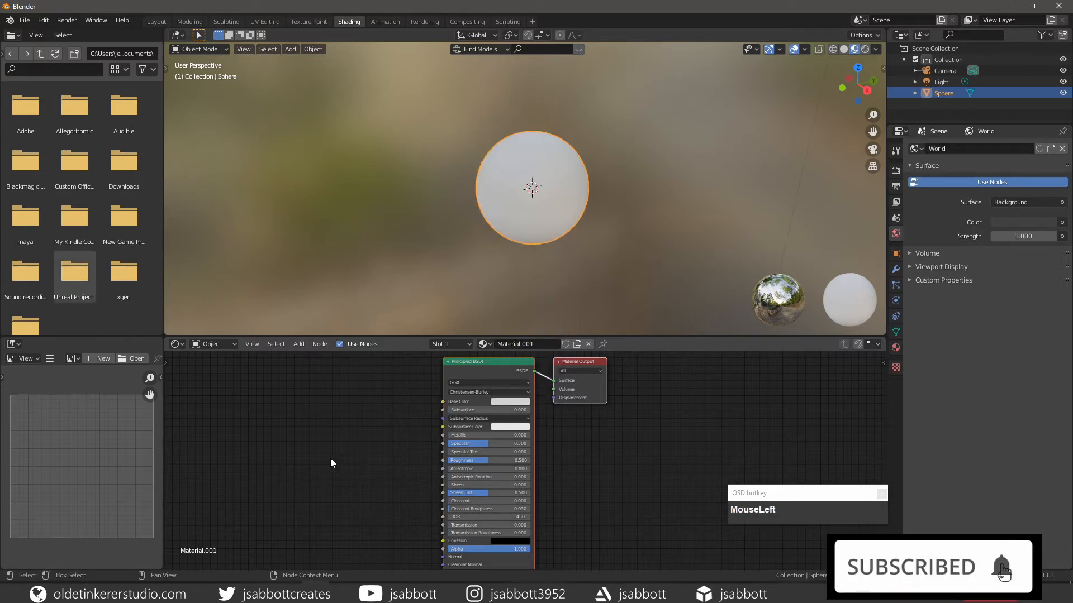
- Add a Musgrave Texture node beside the Principled BSDF and connect its Fac output to Base Color
key(shift+a)
mouse_move(332, 501)
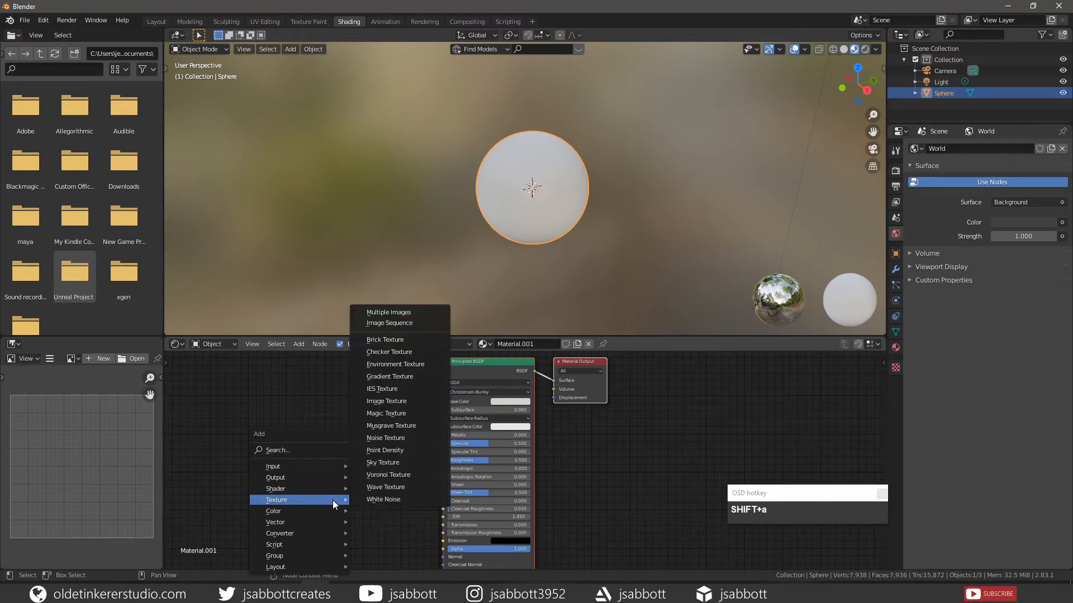
click(403, 426)
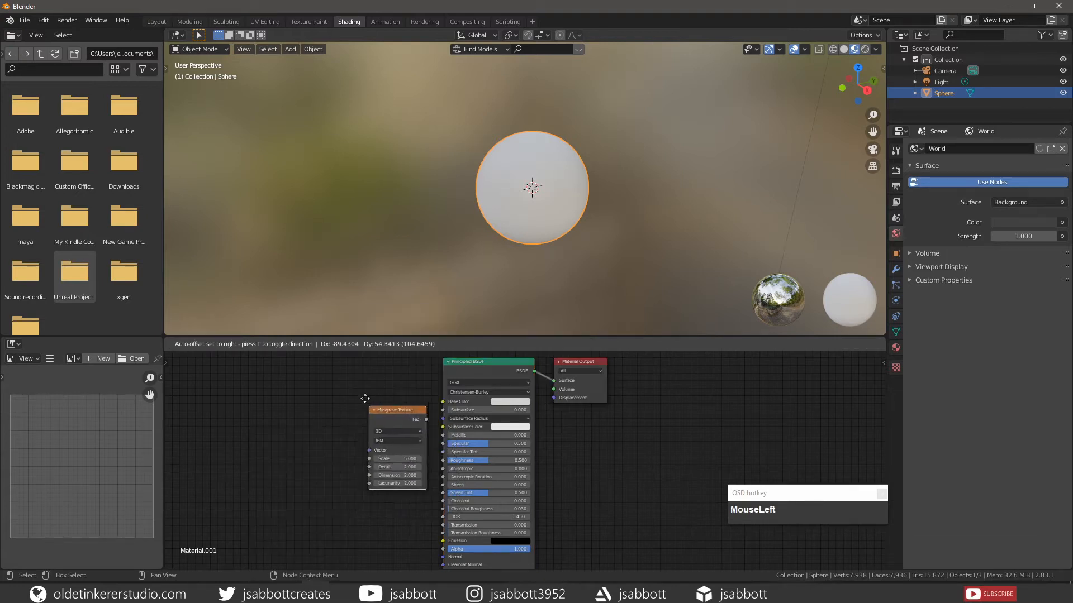
click(346, 383)
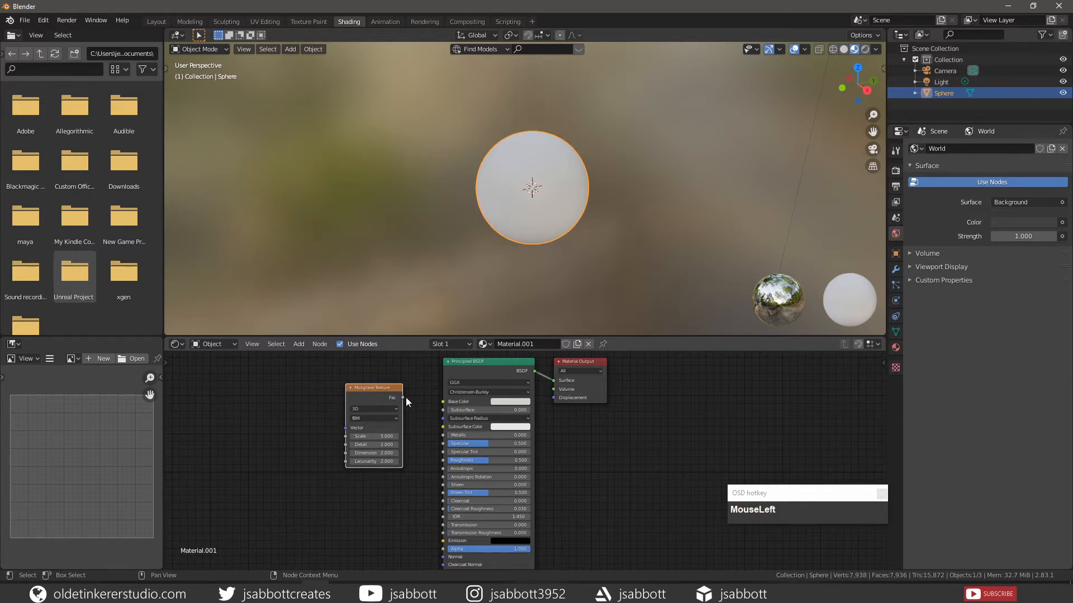
drag(402, 397, 440, 406)
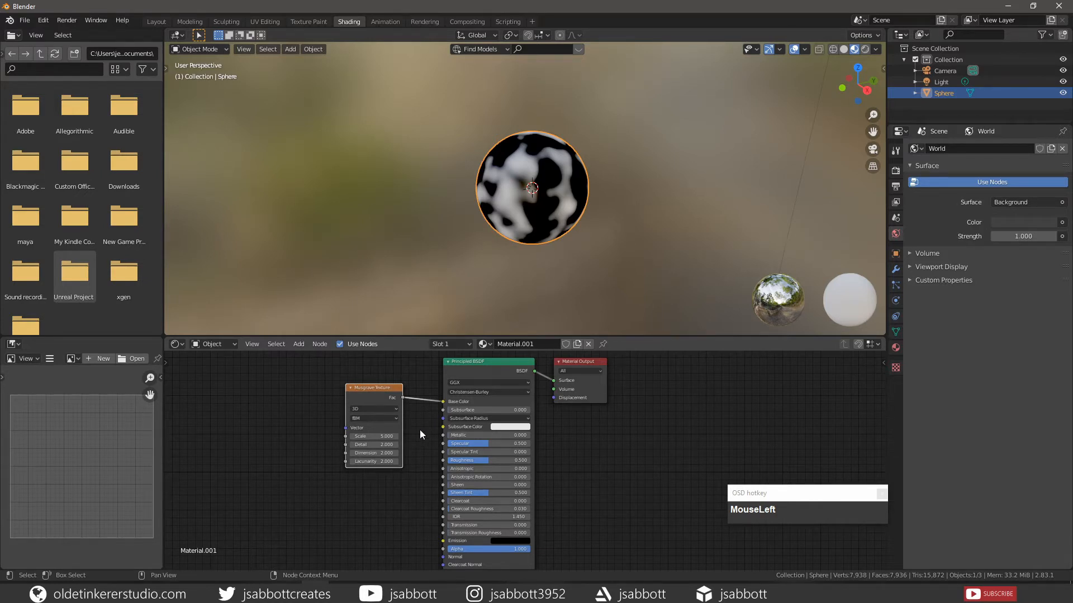
- Set the Musgrave Texture's Detail to 4.5, Dimension to 0 and Lacunarity to 3
click(378, 445)
text(4.5)
key(Tab)
text(0)
key(Tab)
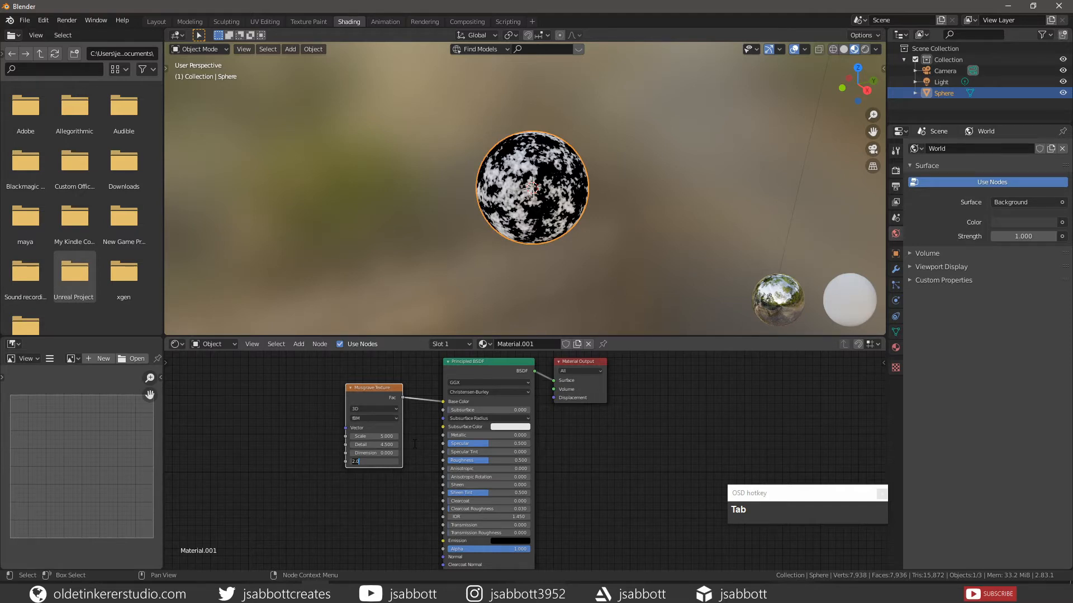
text(3)
click(415, 445)
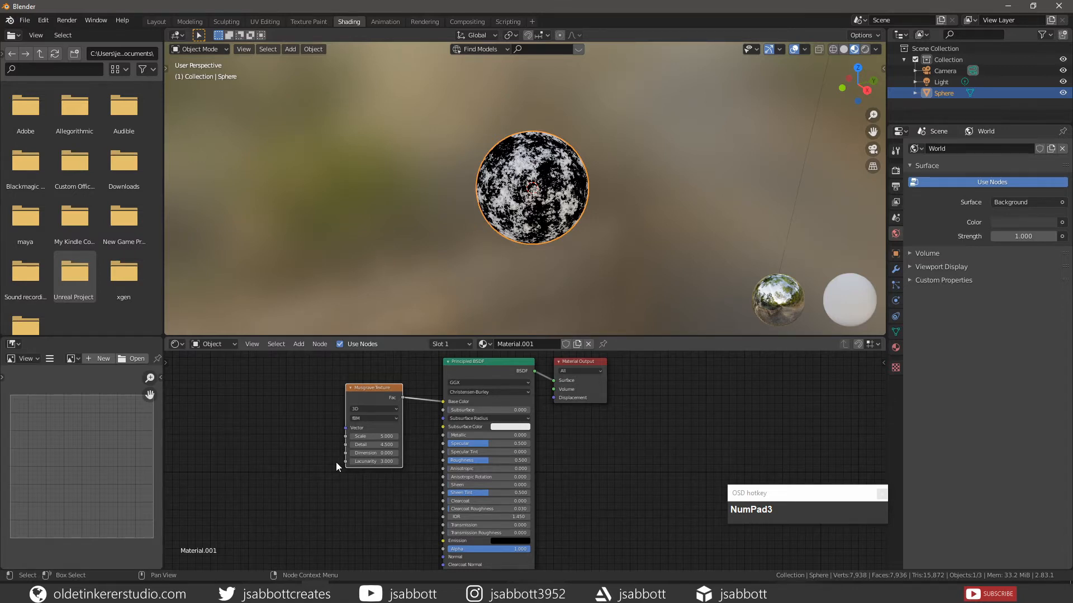
- Add Texture Coordinate and Mapping nodes to the Musgrave Texture, with the Object output feeding the Mapping vector
click(306, 473)
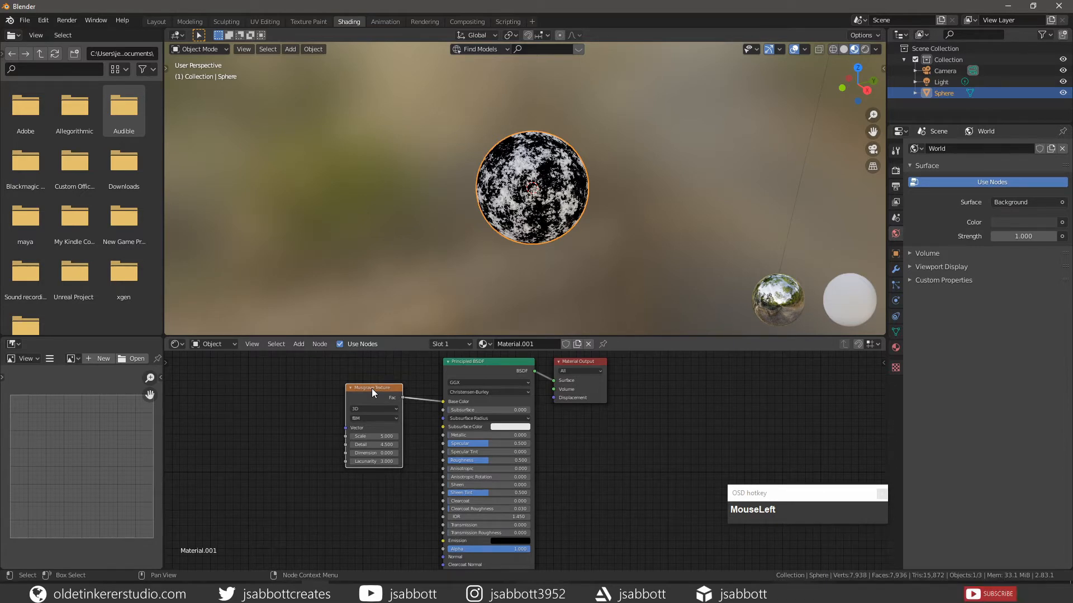
key(ctrl+t)
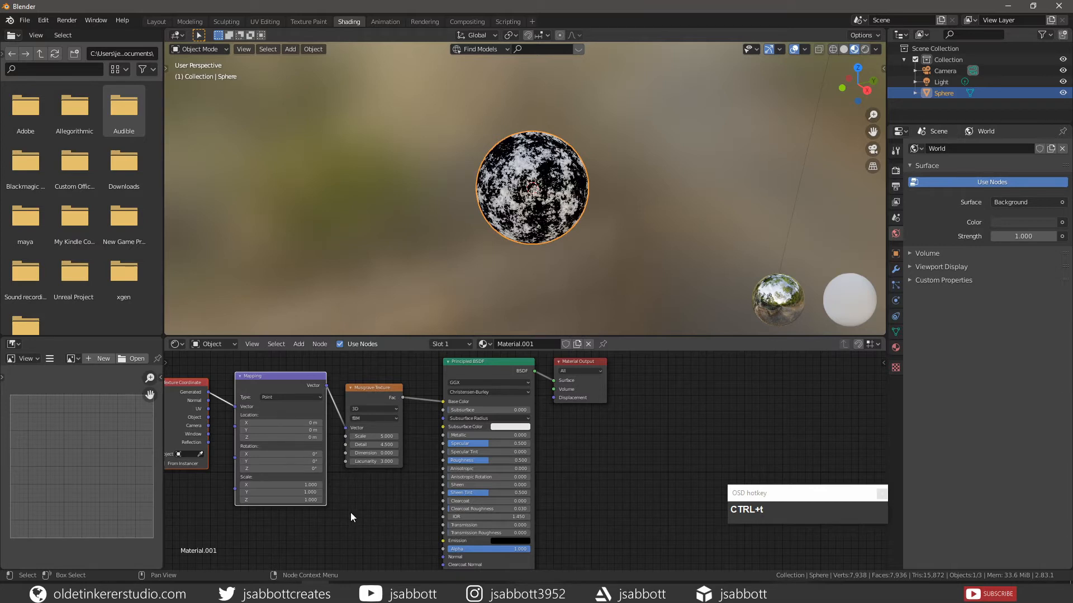
key(space)
middle_click(320, 509)
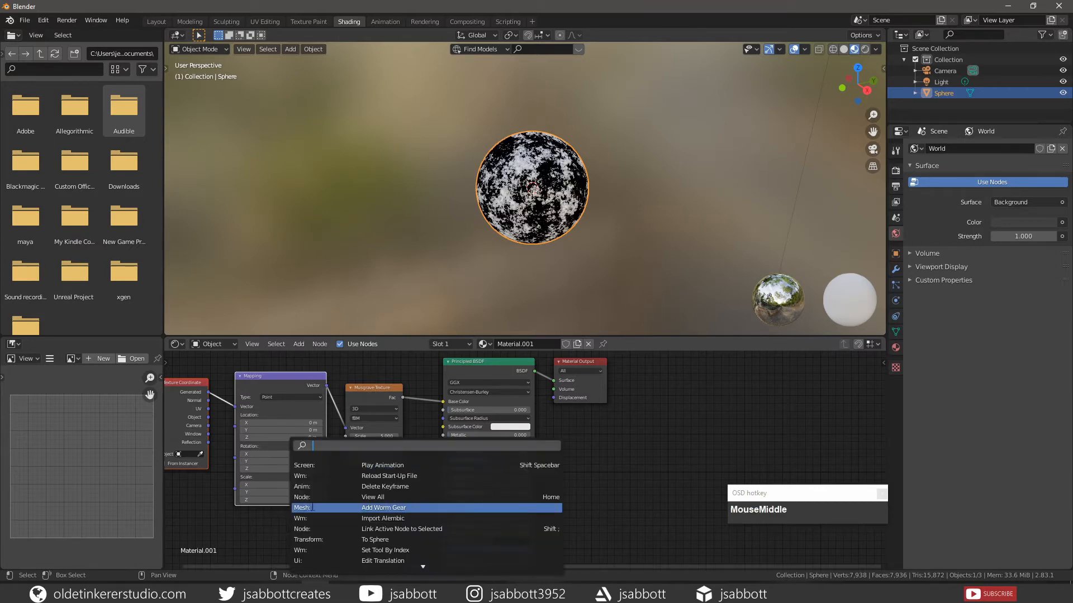
click(255, 527)
shift+middle_drag(252, 524, 393, 523)
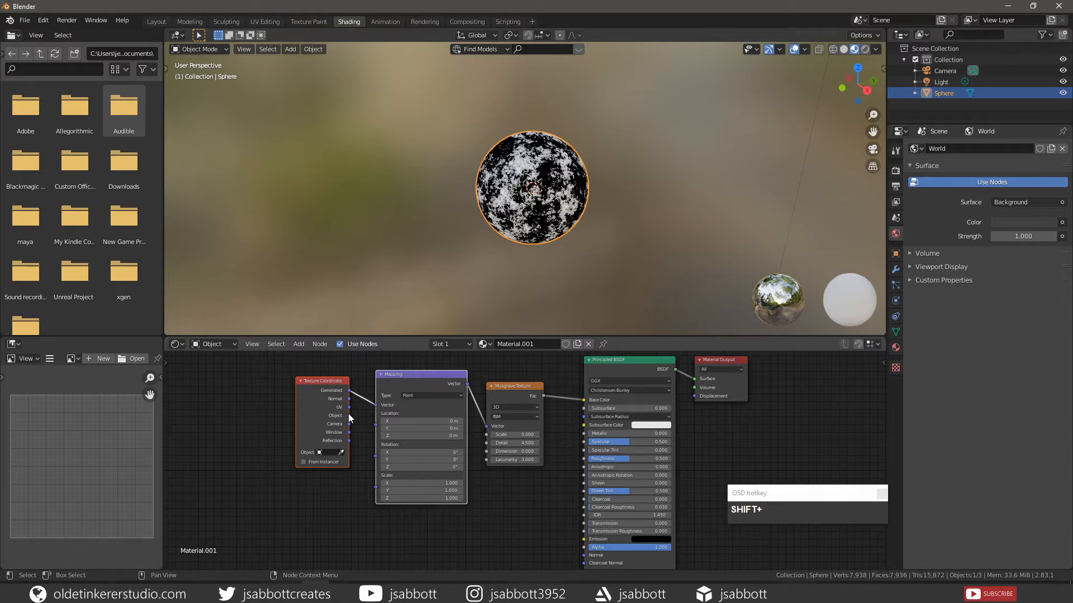
drag(349, 416, 374, 405)
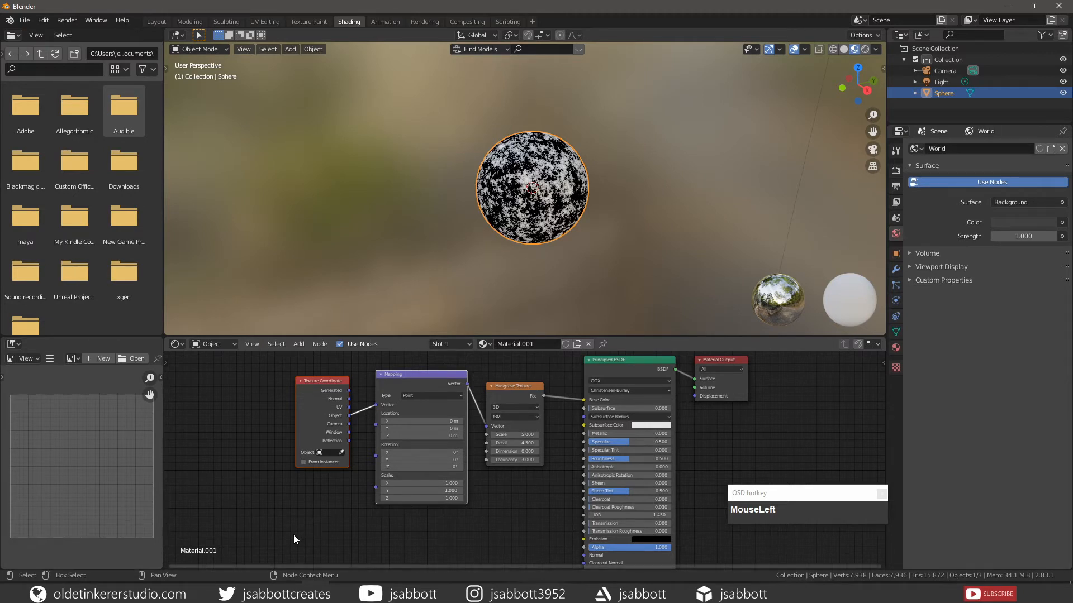
- Add a Voronoi Texture node below the Musgrave Texture and connect the Mapping node's Vector output to its Vector input
key(shift+a)
mouse_move(290, 498)
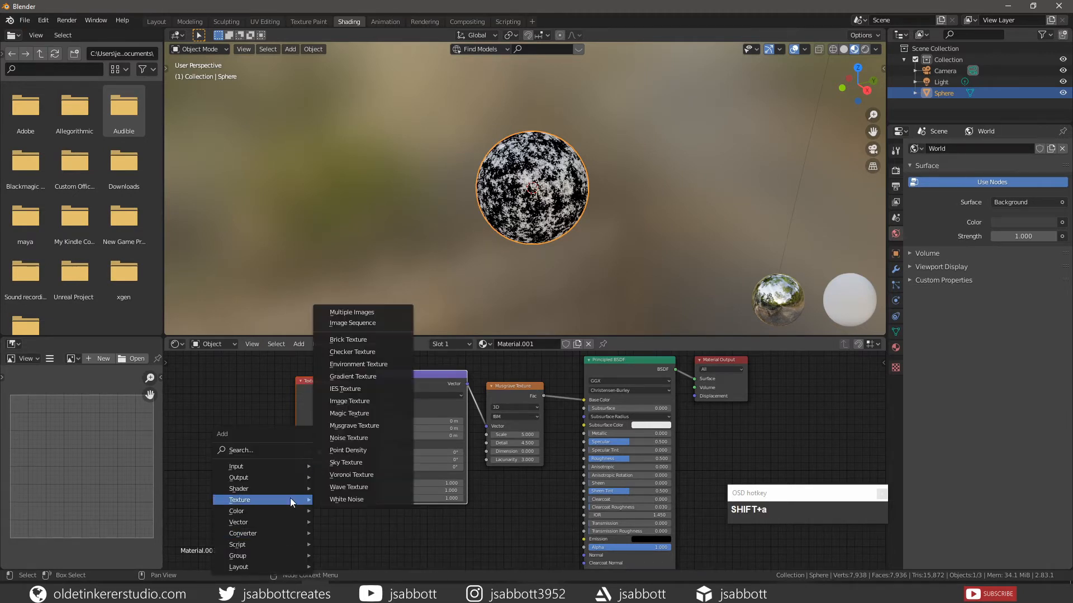
click(361, 474)
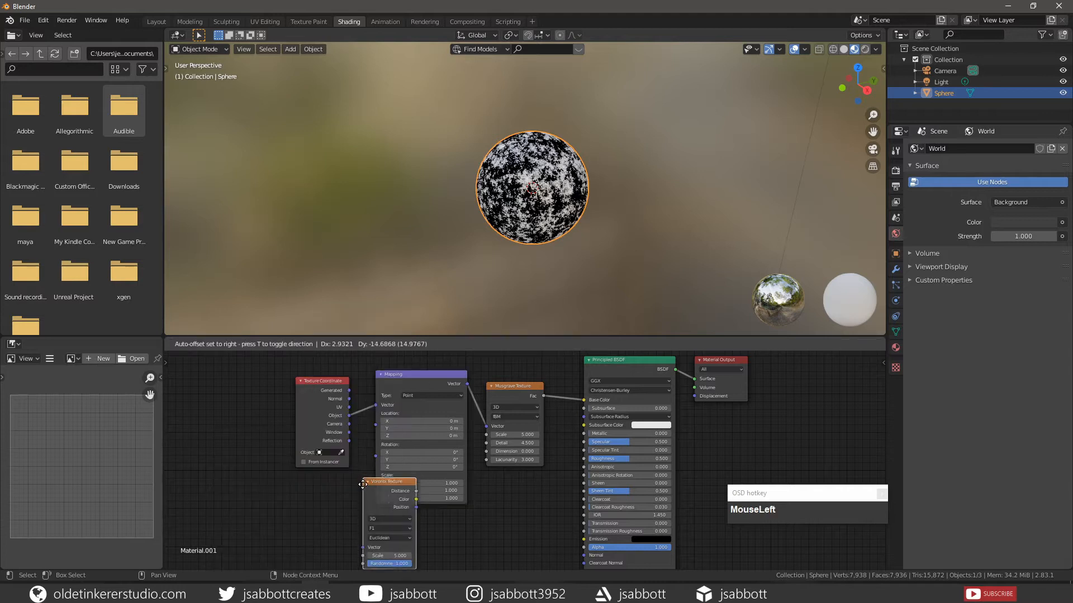
click(294, 488)
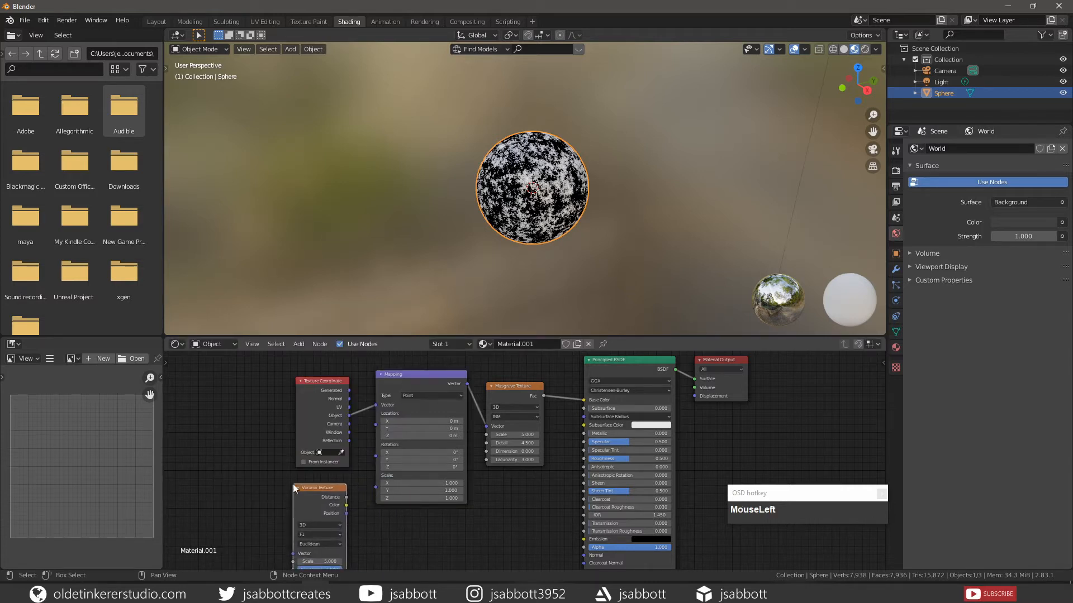
drag(328, 488, 519, 490)
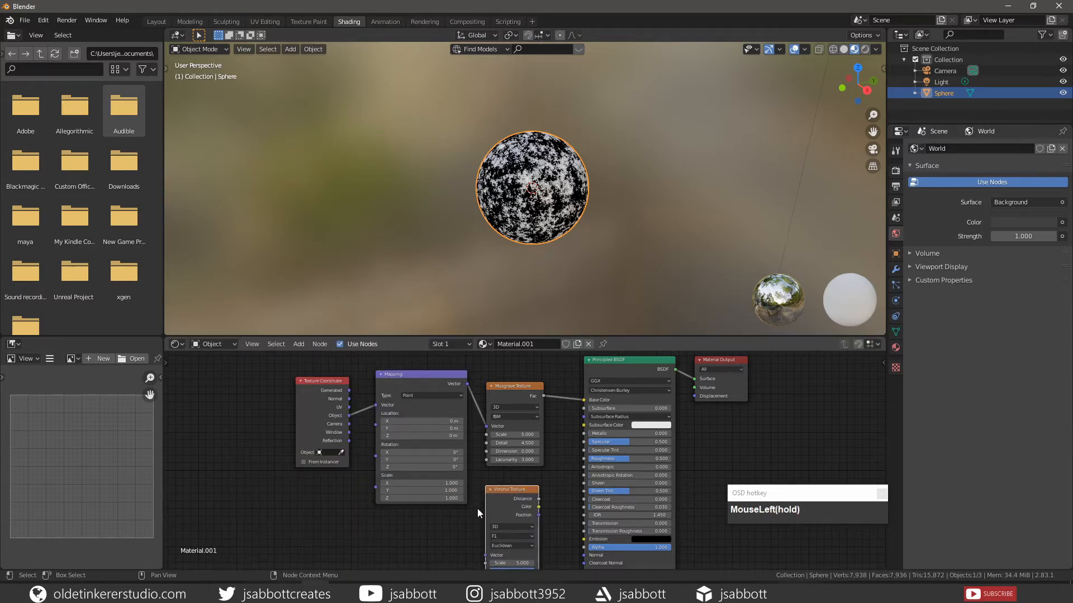
click(483, 501)
drag(467, 384, 484, 555)
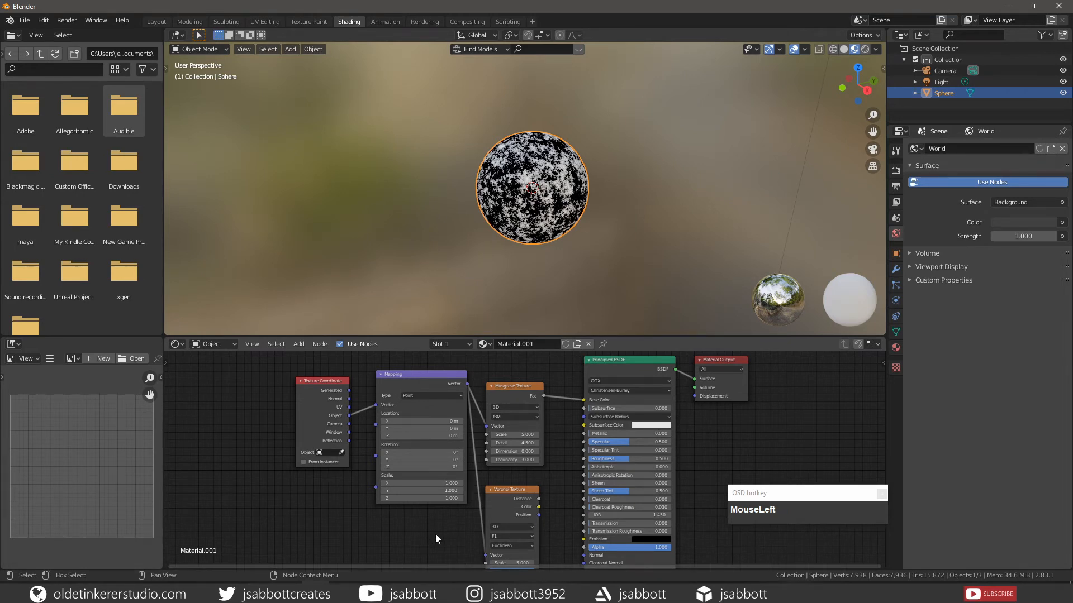
- Set the Voronoi Texture's Scale to 300
shift+middle_drag(436, 538, 431, 501)
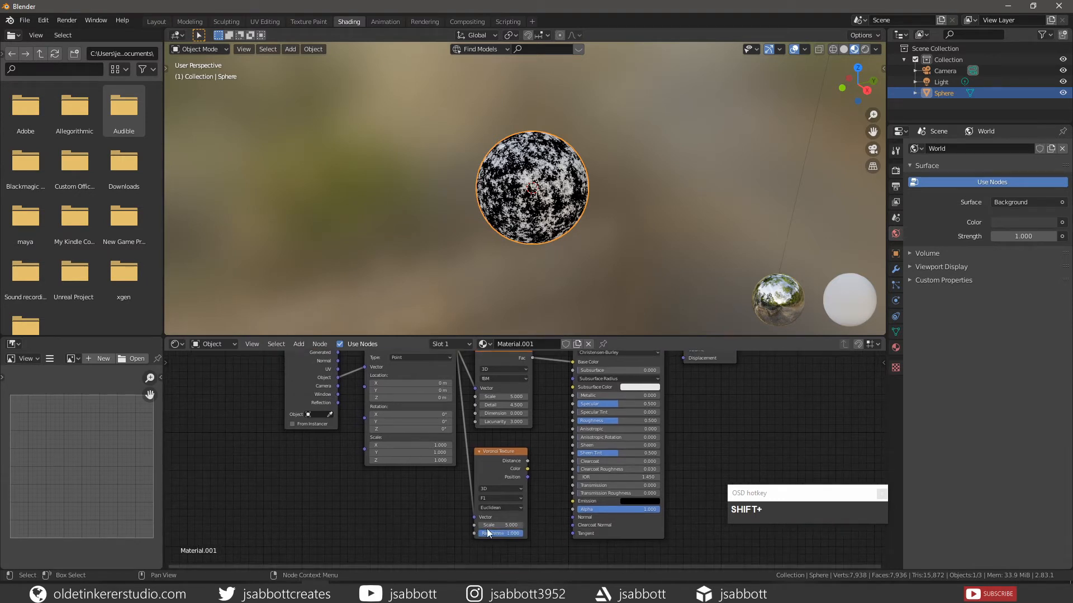
click(519, 526)
text(300)
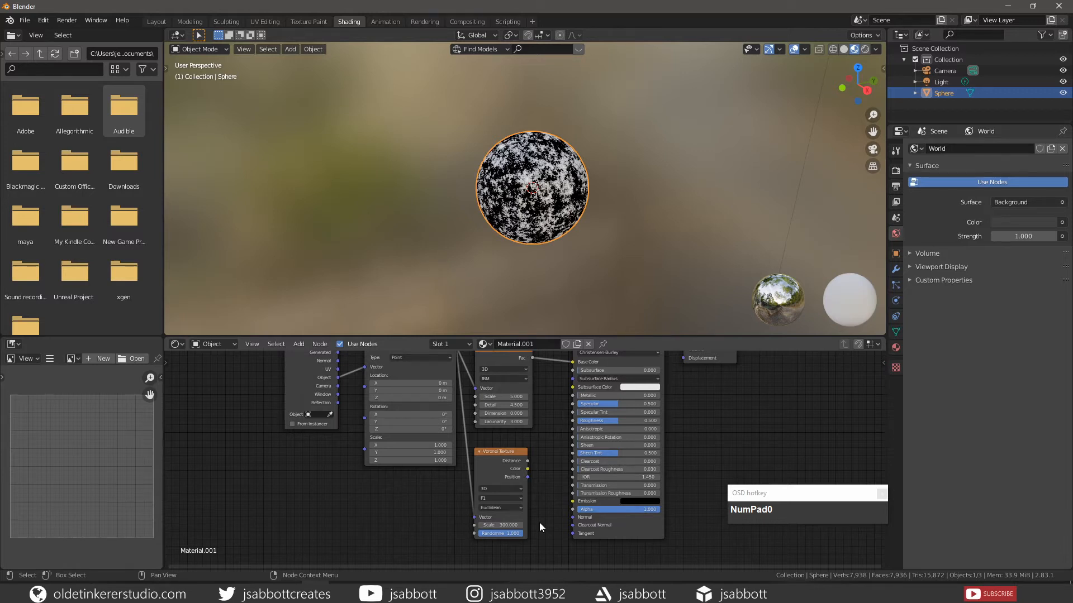
click(539, 491)
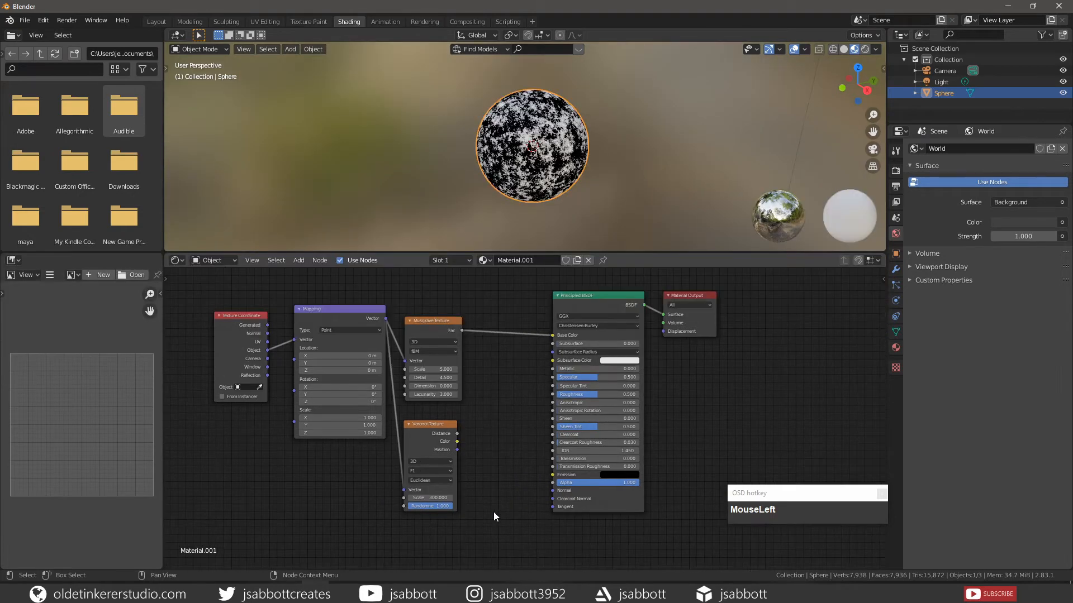
- Add a MixRGB node combining Musgrave Fac as Color1 and Voronoi Color as Color2, with its output connected to the Principled BSDF's Base Color
key(shift+a)
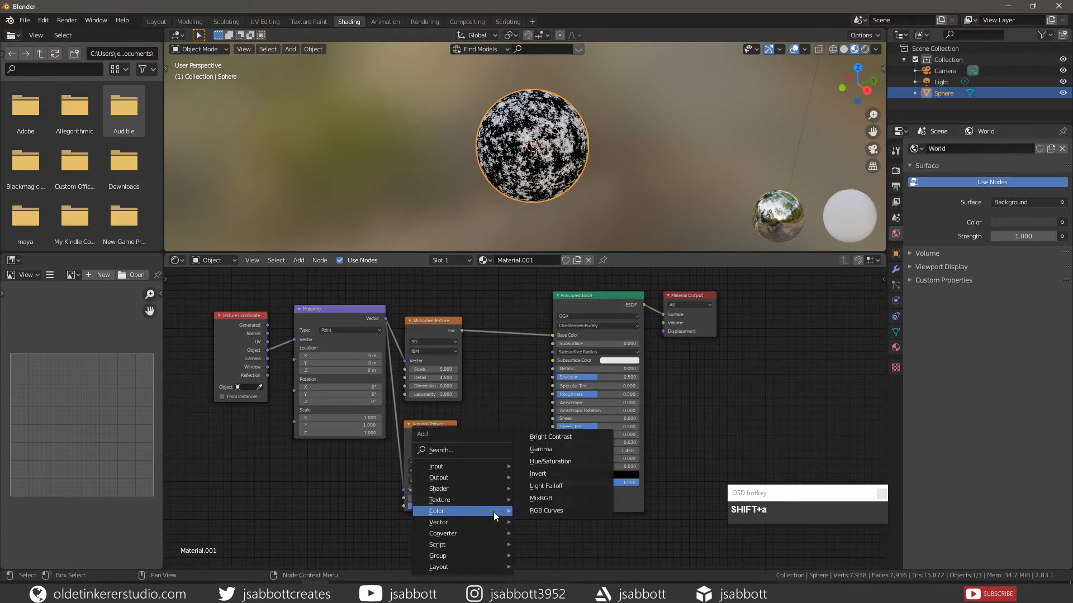
click(539, 497)
click(476, 385)
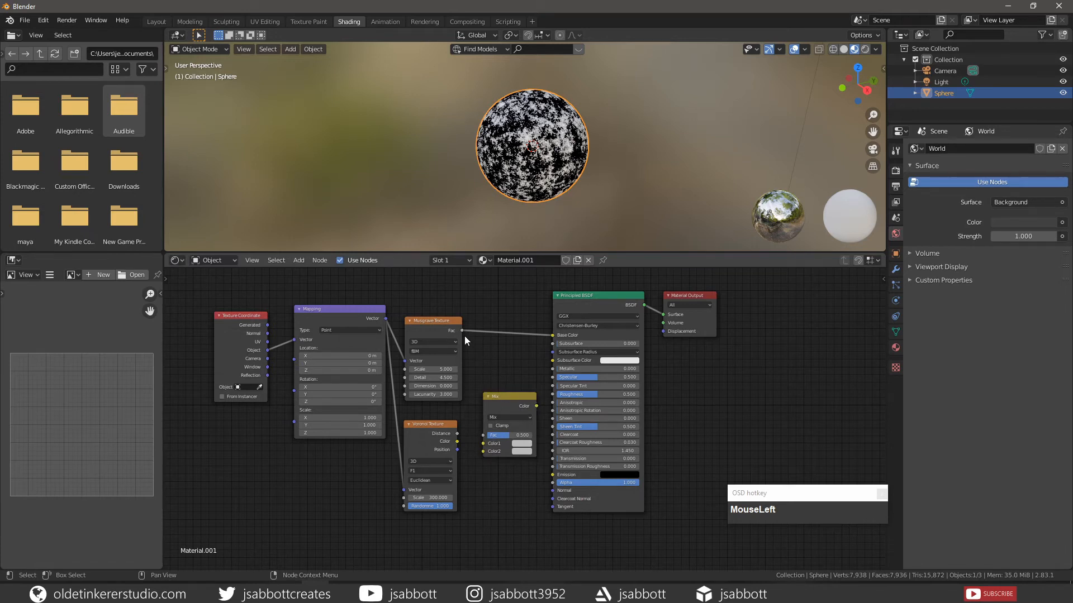
drag(461, 331, 483, 445)
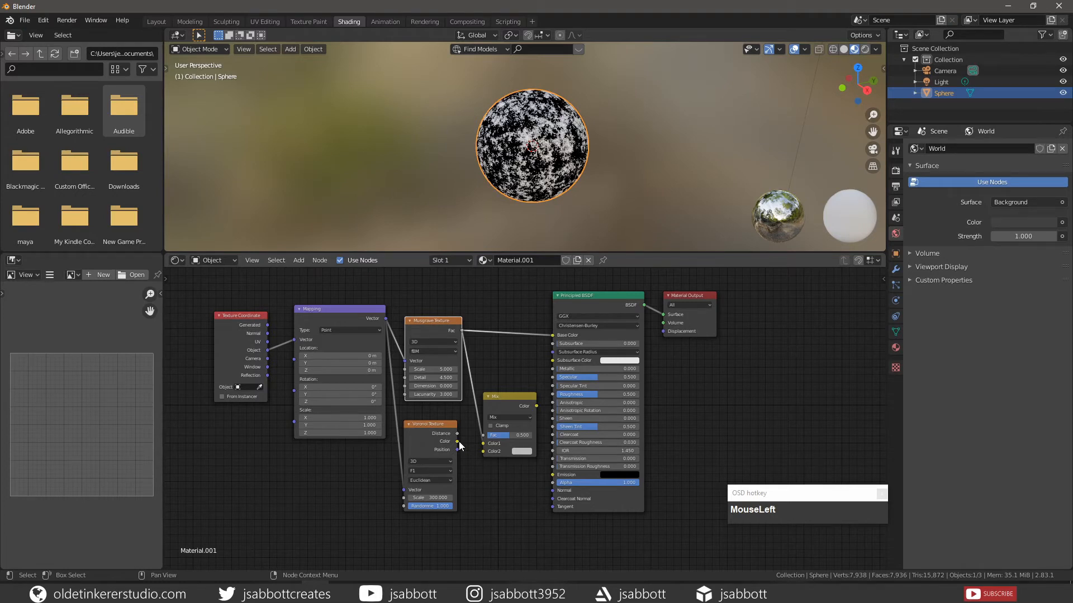
drag(457, 441, 481, 451)
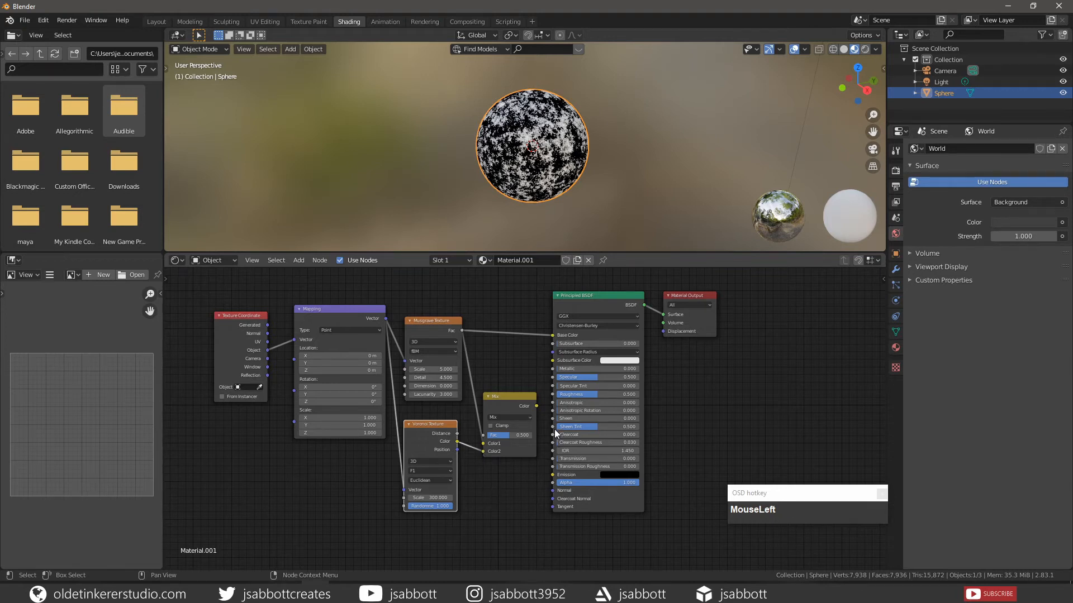
drag(537, 407, 554, 335)
click(525, 356)
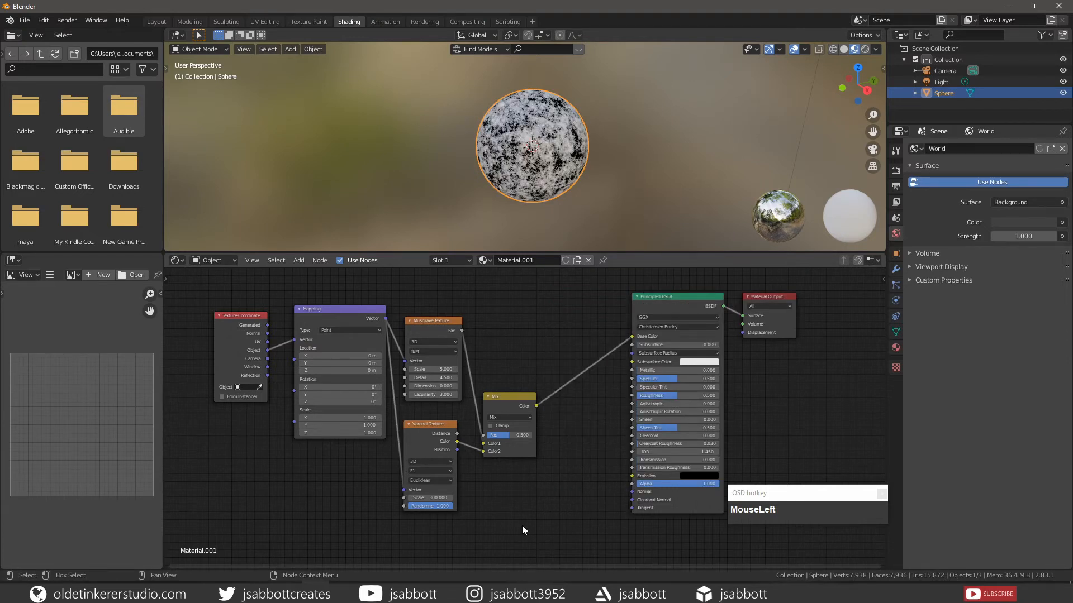
- Insert a ColorRamp node into the link between the Mix node and the Principled BSDF's Base Color
key(shift+a)
mouse_move(522, 531)
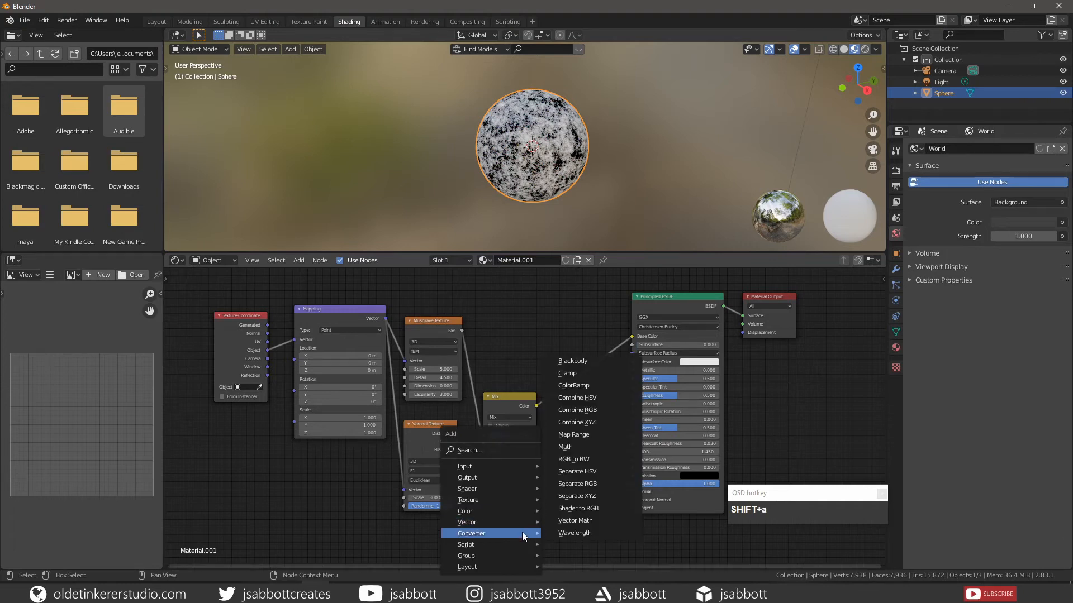
click(595, 386)
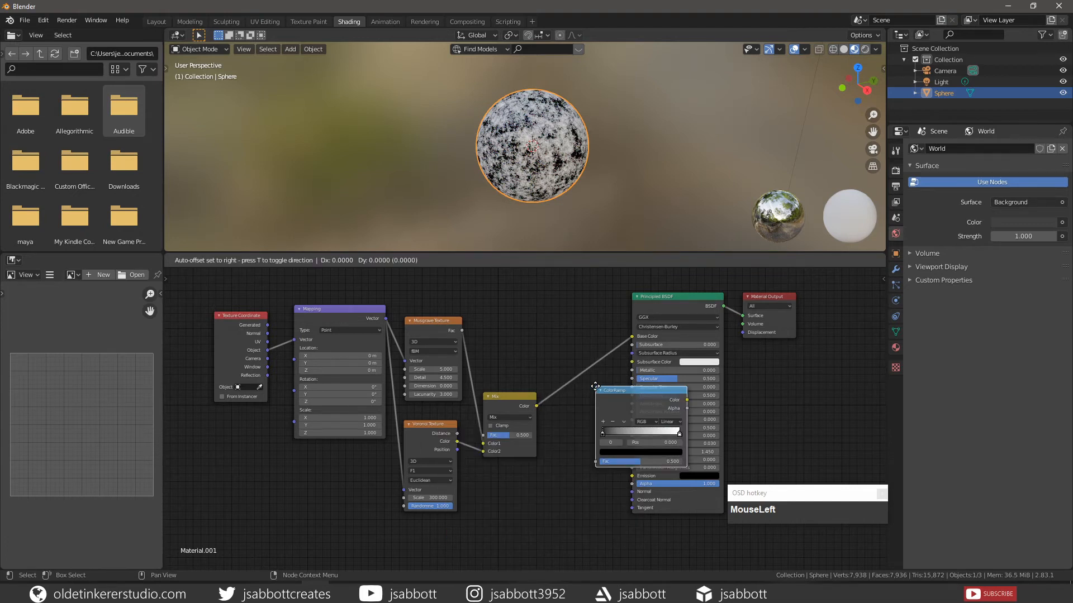
click(567, 343)
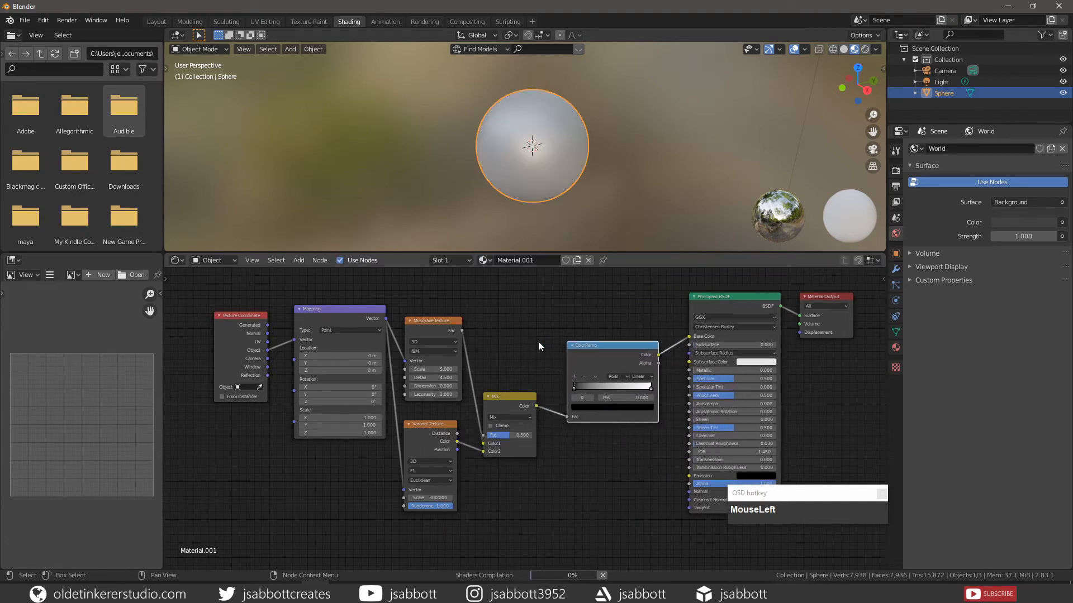
- Set the position of the ColorRamp's white stop to 0.032
click(651, 389)
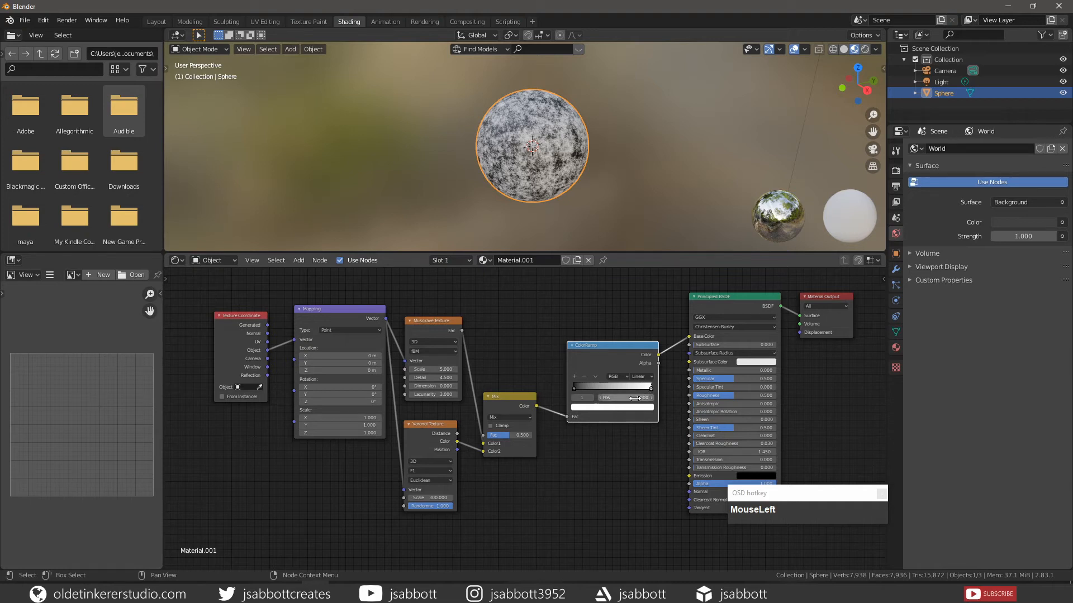
click(624, 398)
text(.)
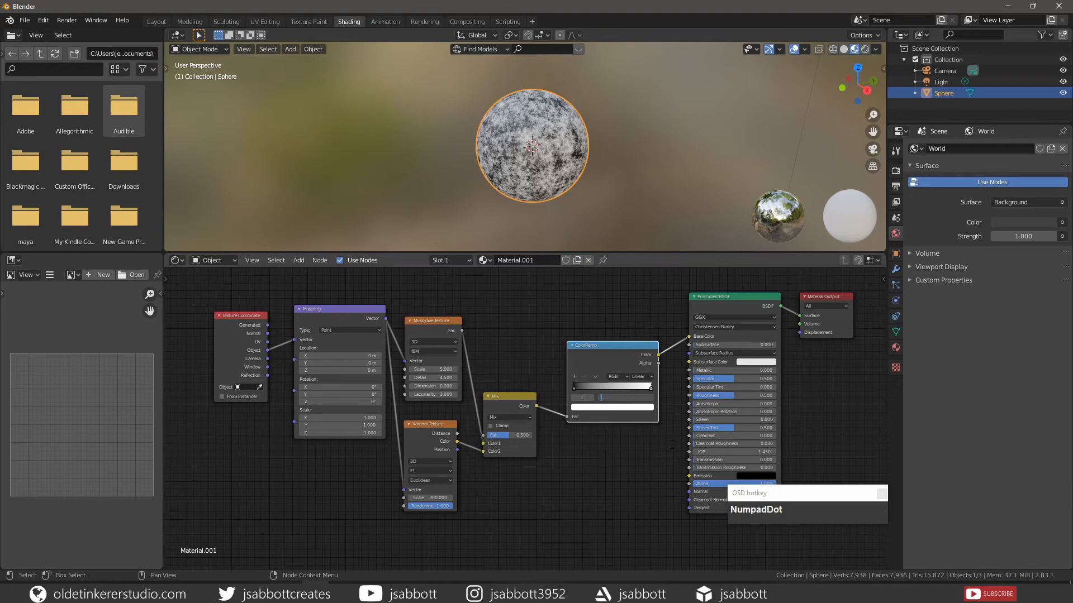
text(032)
click(671, 444)
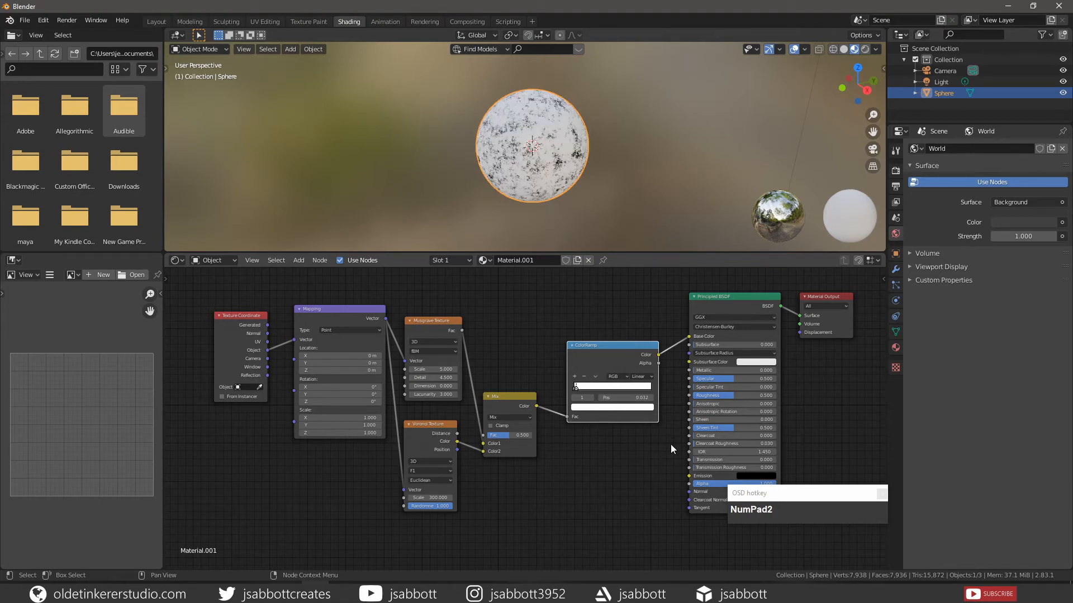
- Set the color of the ColorRamp's white stop to hex D2D1CD
click(601, 409)
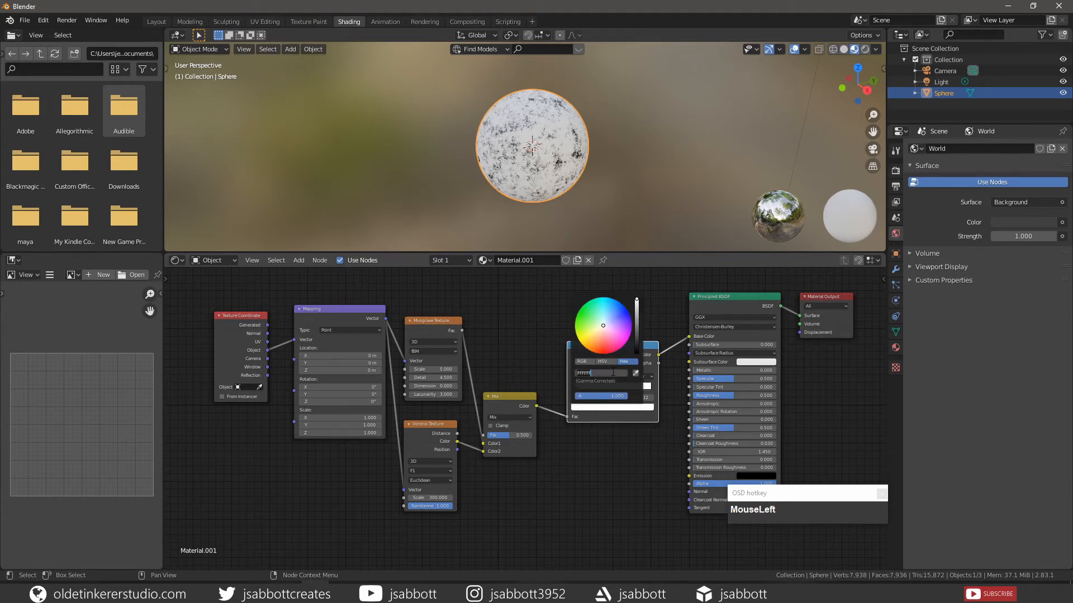
text(d2d1cd)
key(Return)
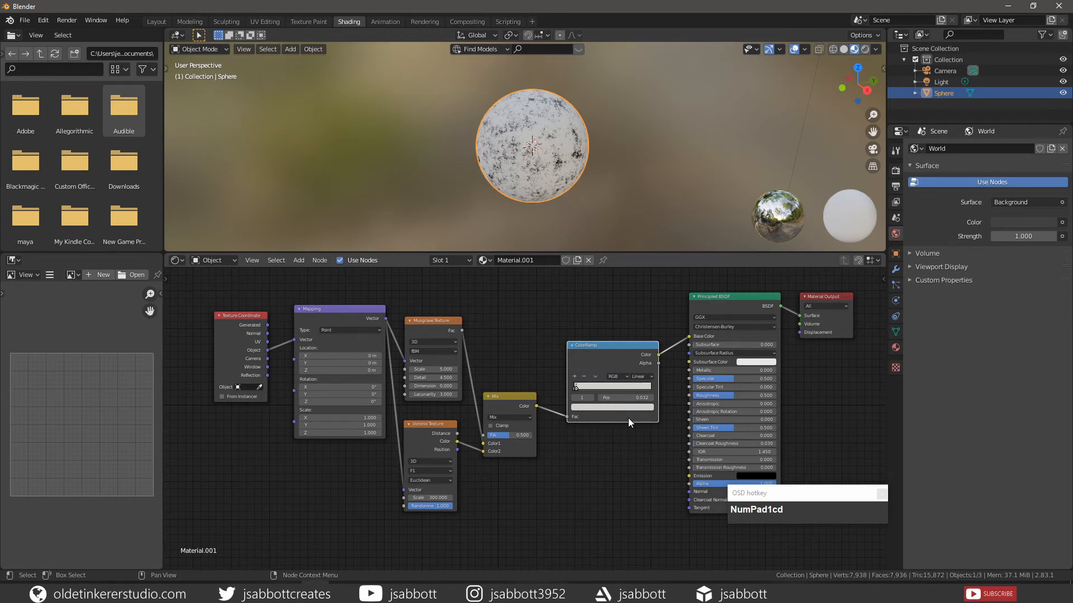
- Set the Mix node's Fac to 0.7
click(511, 434)
text(7)
key(Return)
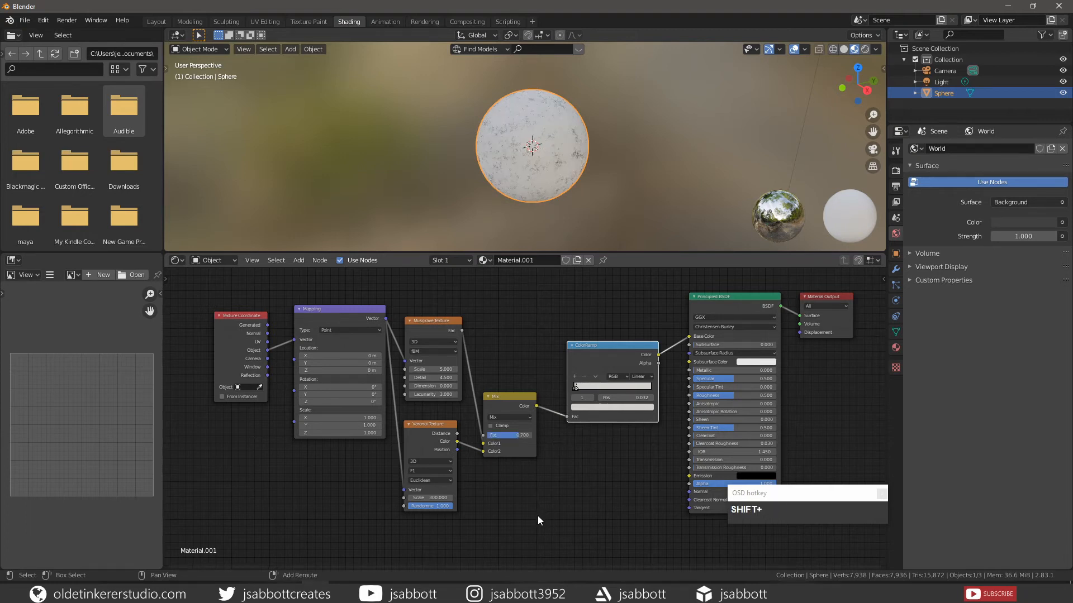
- Add a Bump node with the Mix Color feeding its Height and its Normal output connected to the Principled BSDF's Normal
key(shift+a)
mouse_move(538, 505)
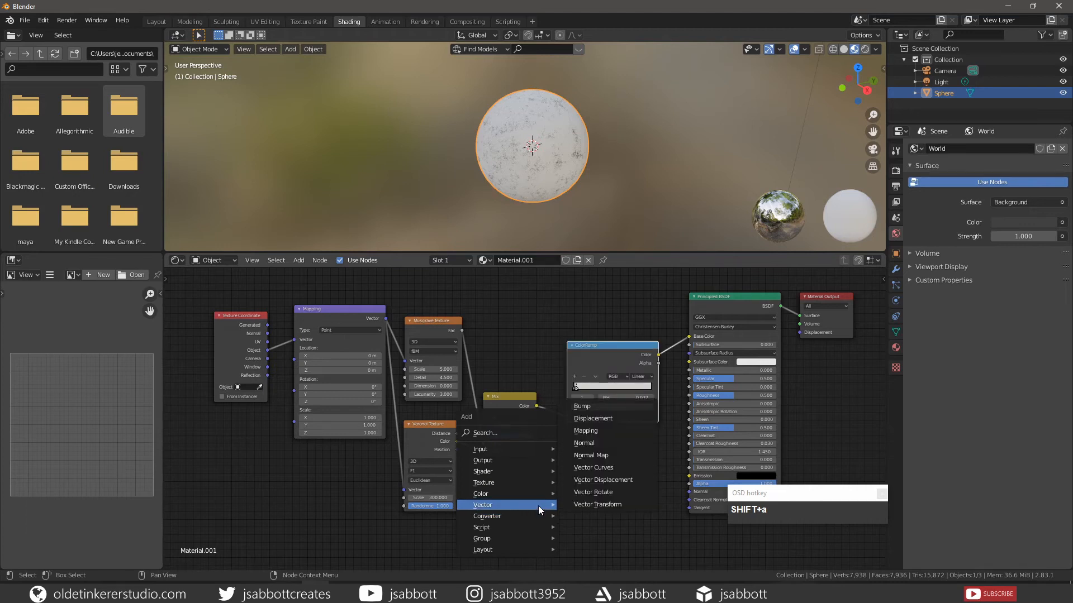
click(598, 404)
click(596, 430)
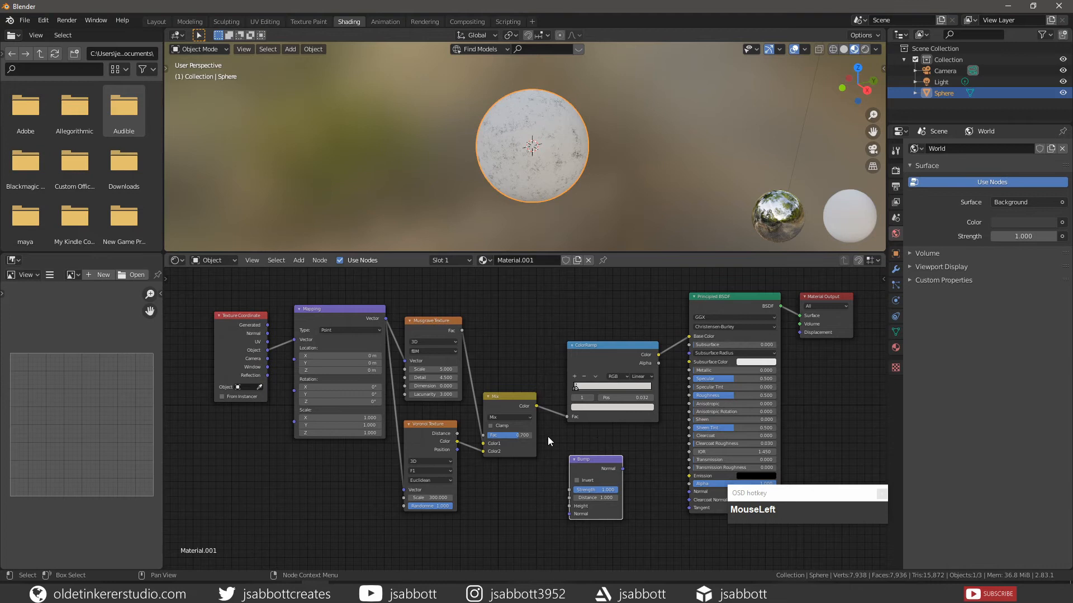
click(535, 408)
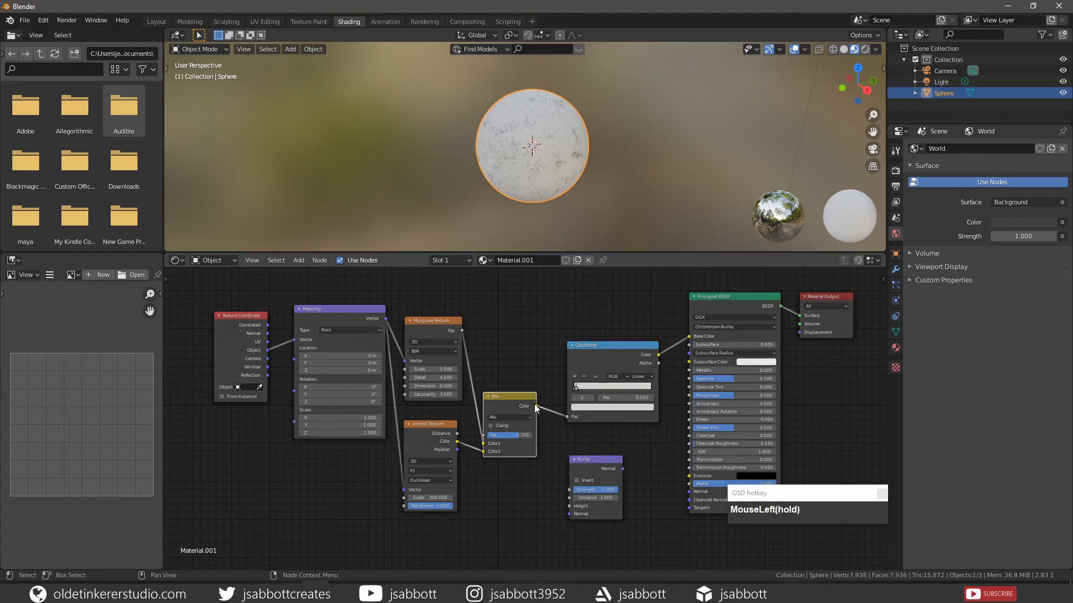
drag(535, 408, 568, 506)
drag(623, 468, 689, 492)
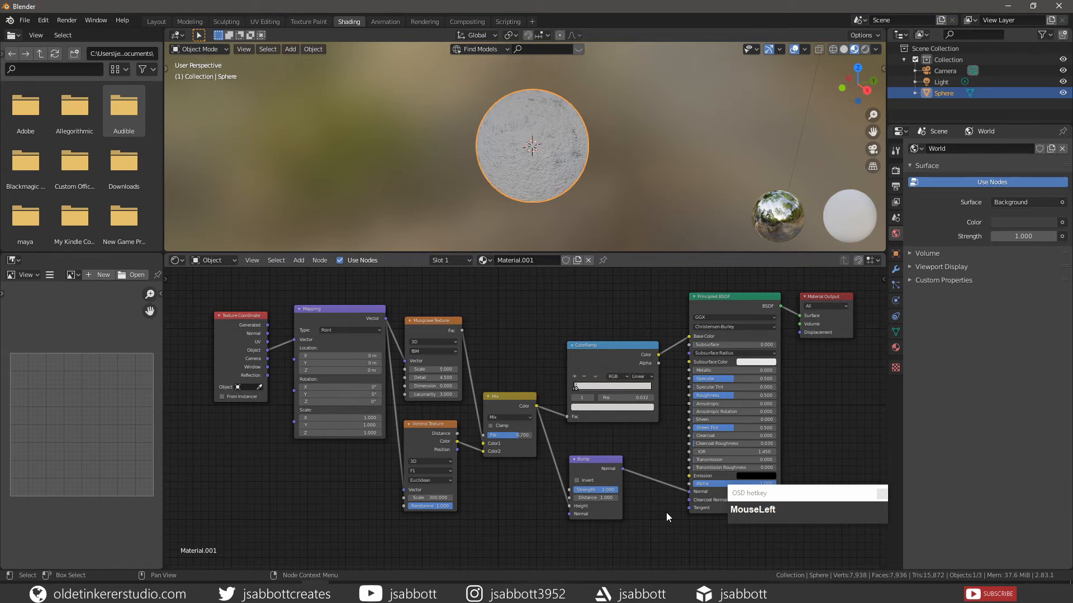
- Set the Bump node's Strength to 0.15
click(595, 489)
text(.15)
click(674, 506)
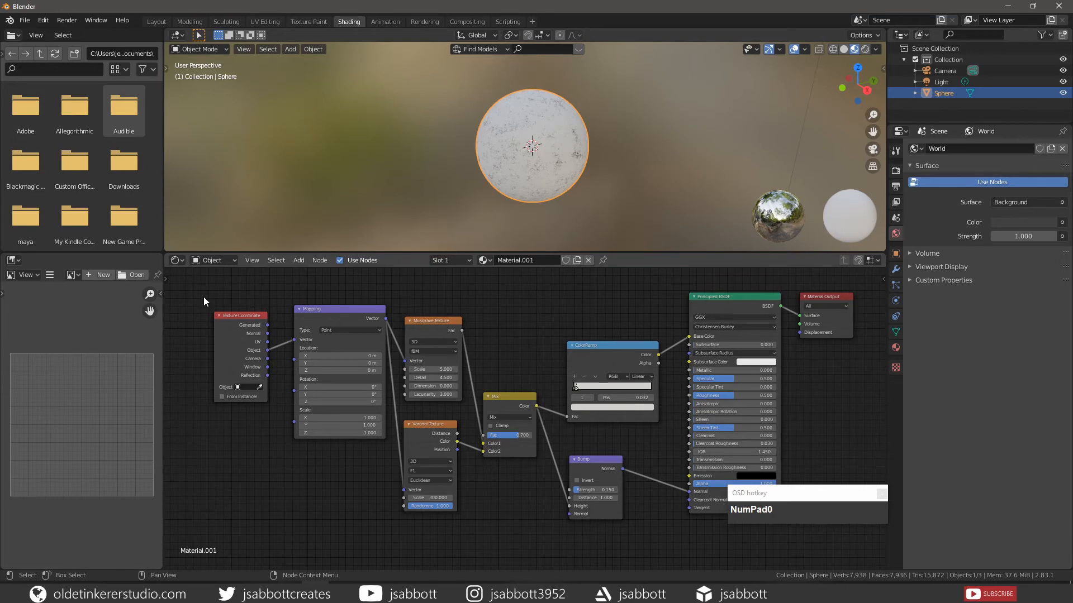
- Join all nodes before the Principled BSDF into a frame and label it Base Material
drag(204, 292, 653, 538)
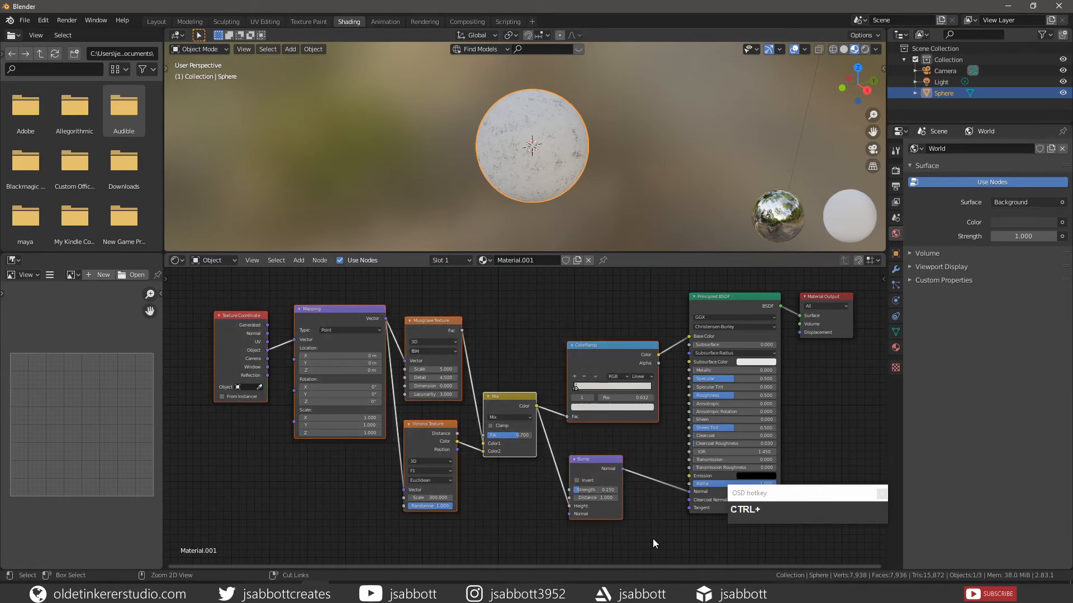
key(ctrl+j)
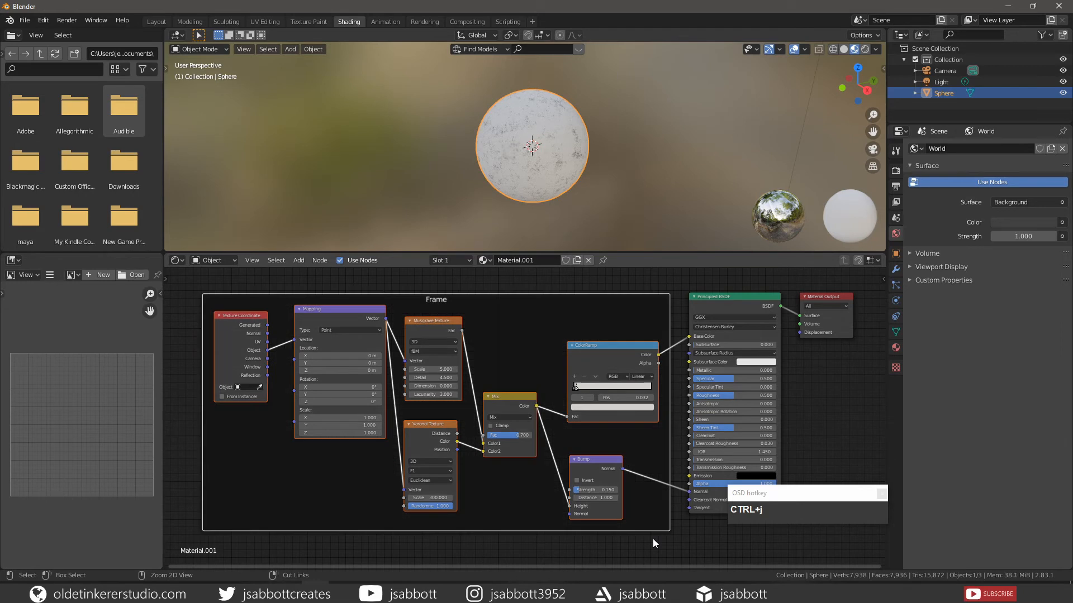
right_click(321, 477)
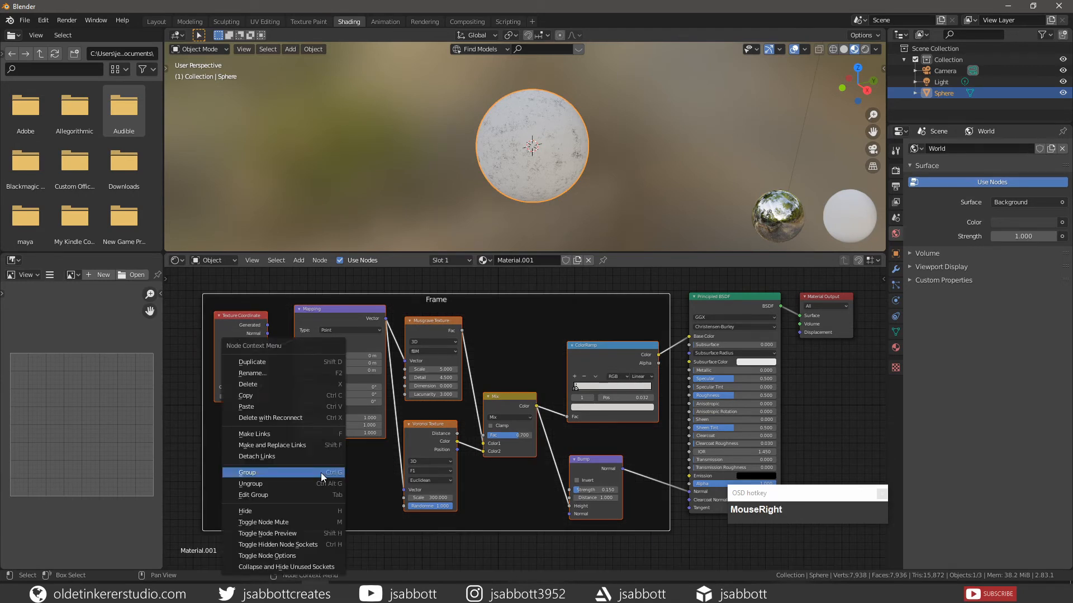
click(285, 372)
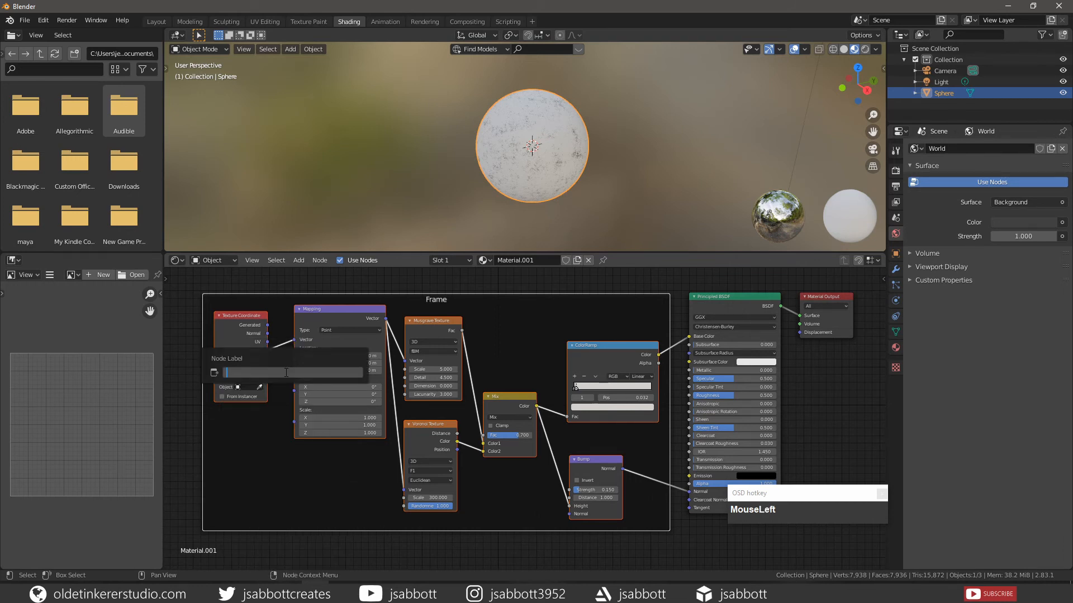
text(Base Material)
key(Return)
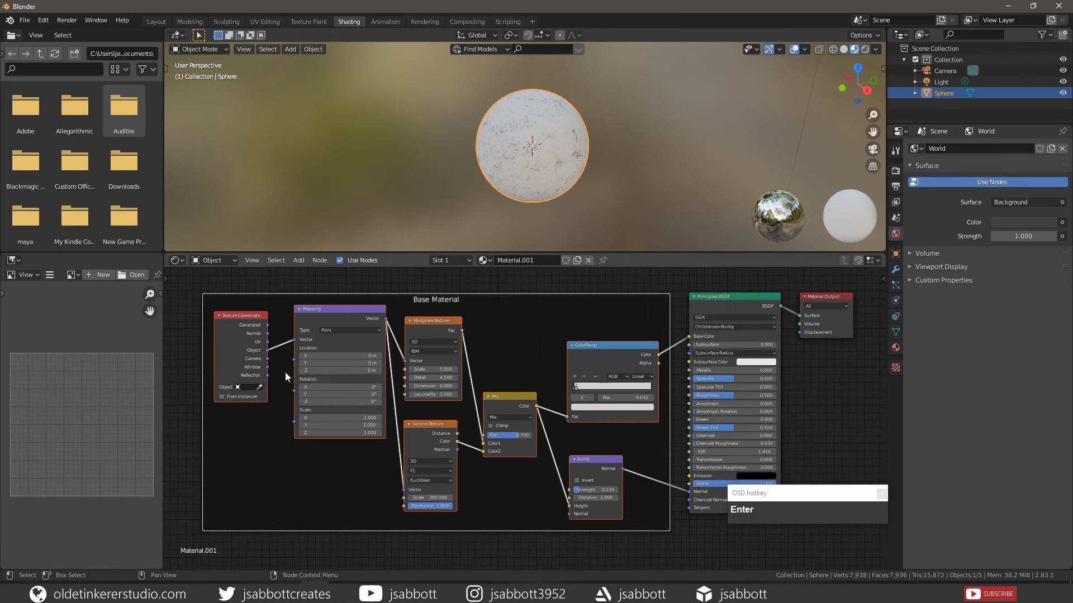
click(598, 551)
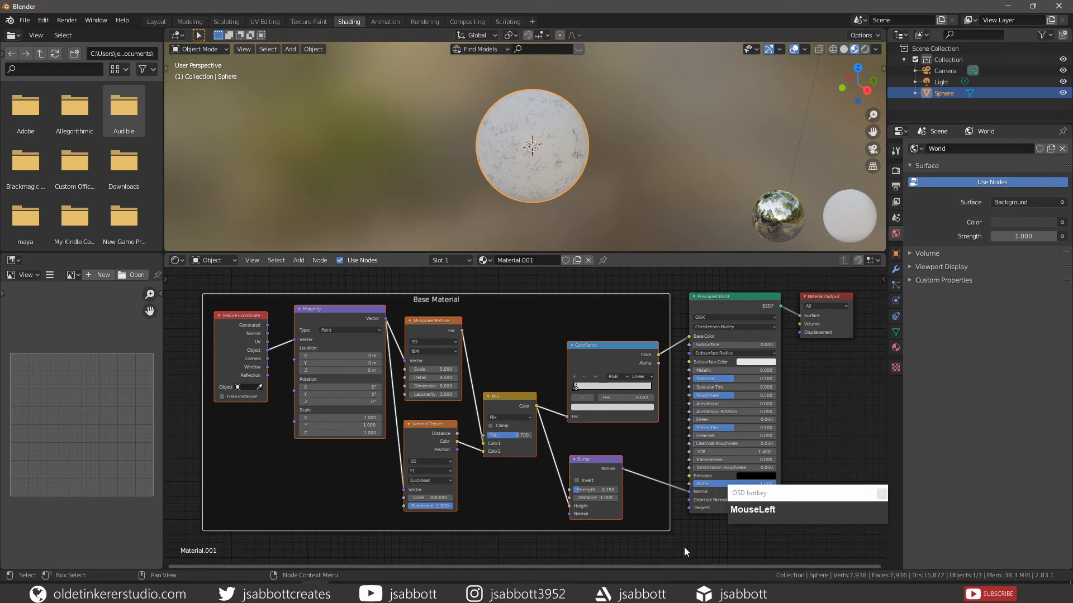
- Add a Voronoi Texture below the Base Material frame with its own Texture Coordinate and Mapping nodes attached
middle_drag(695, 550, 664, 426)
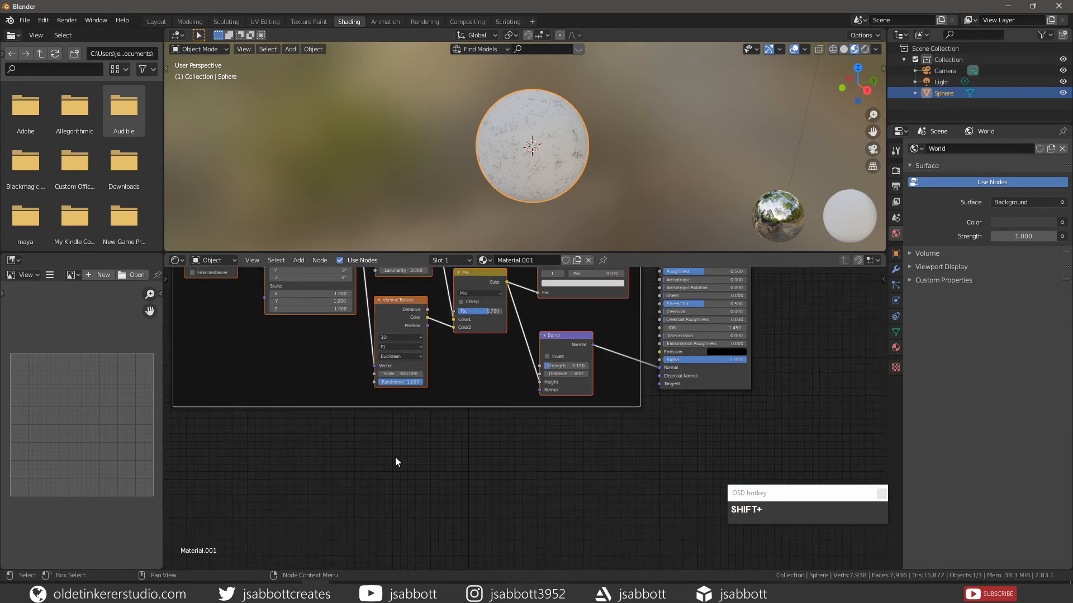
key(shift+a)
mouse_move(395, 456)
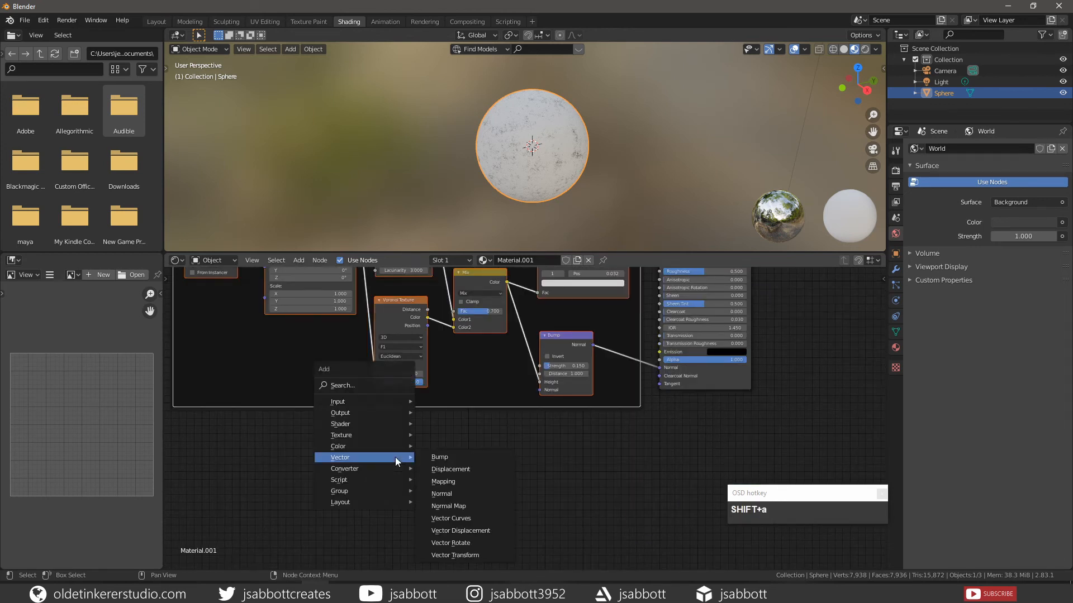
mouse_move(391, 434)
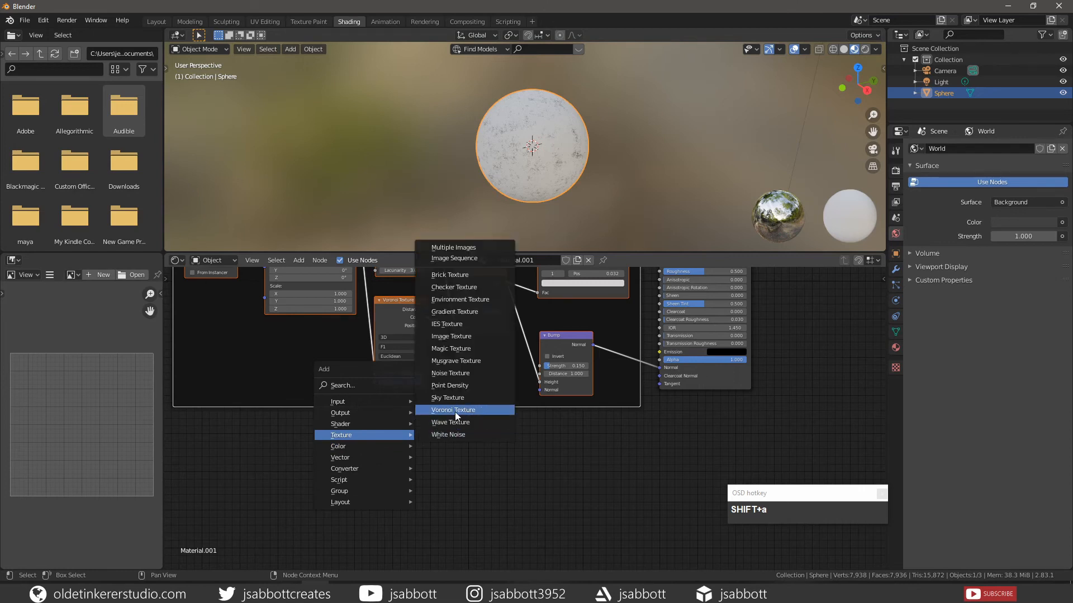
click(453, 411)
click(413, 440)
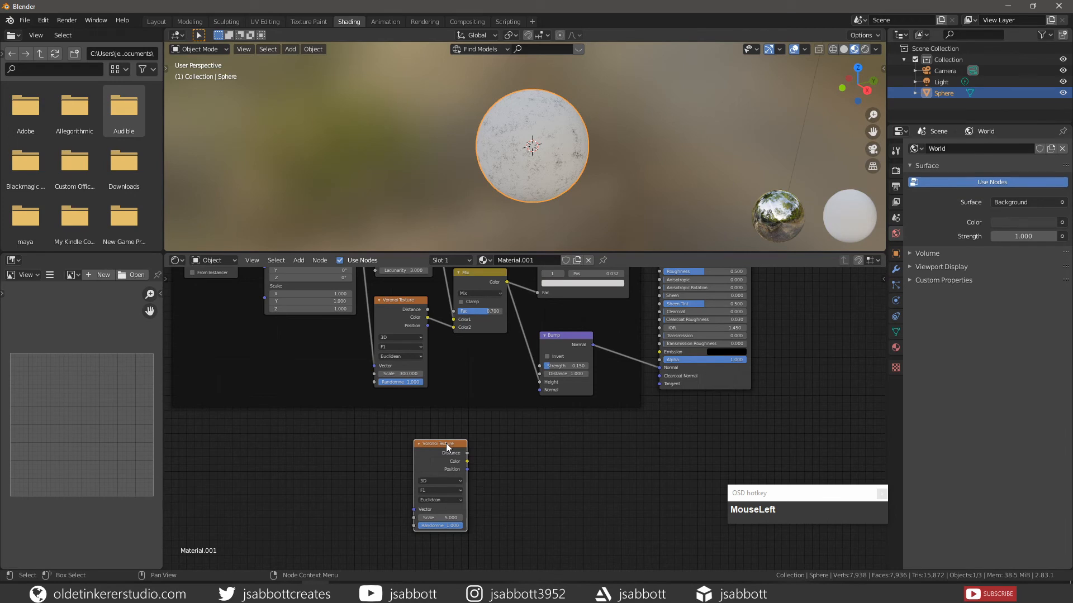
key(ctrl+t)
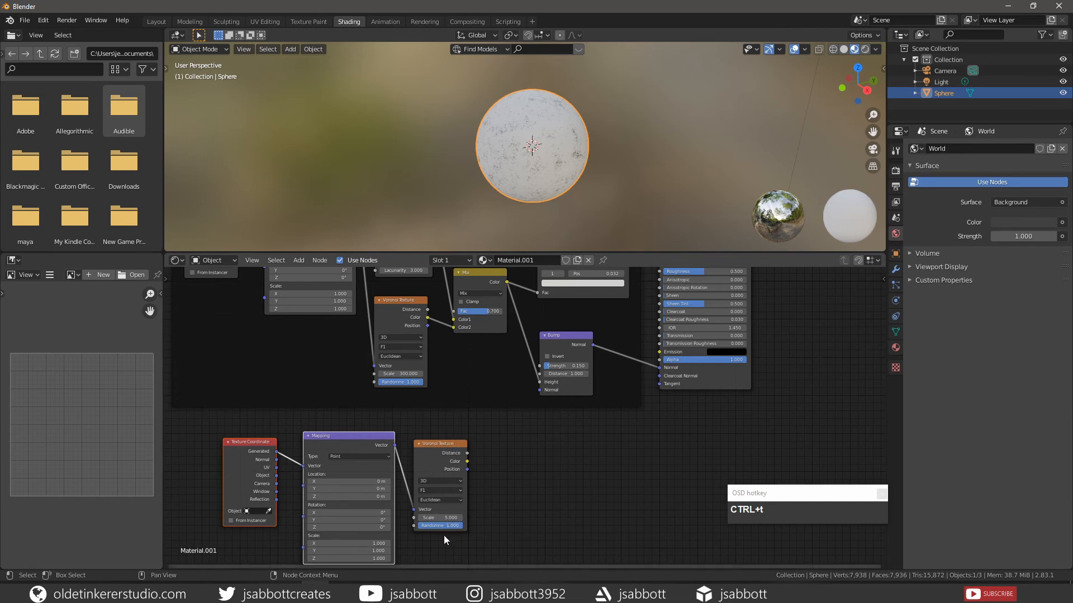
- Set the new Voronoi Texture's Scale to 20 and connect the Texture Coordinate's Object output to its Mapping node's Vector
click(439, 517)
text(10)
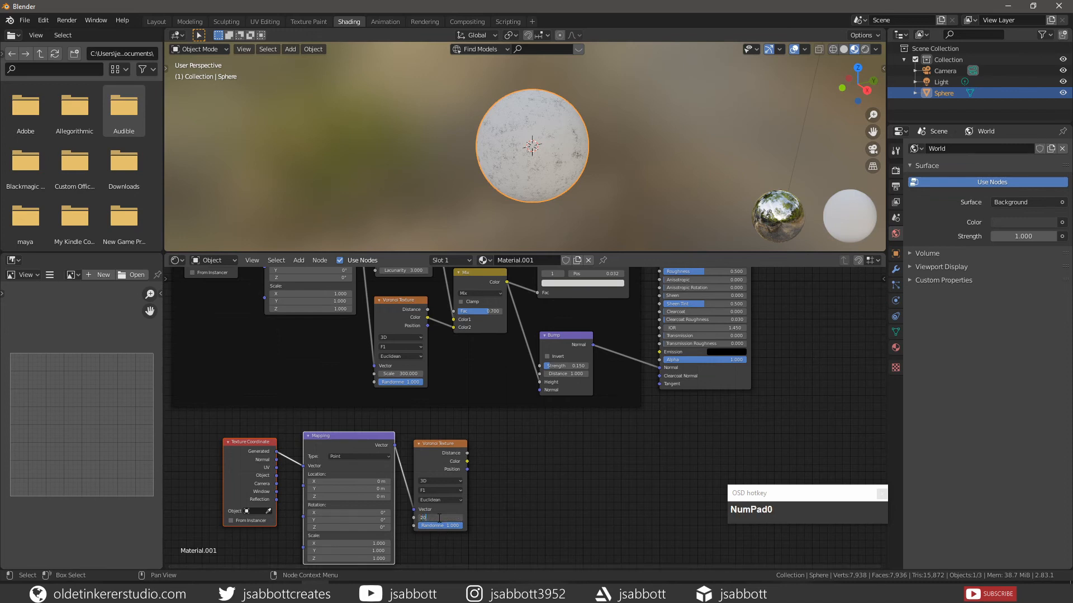
key(Return)
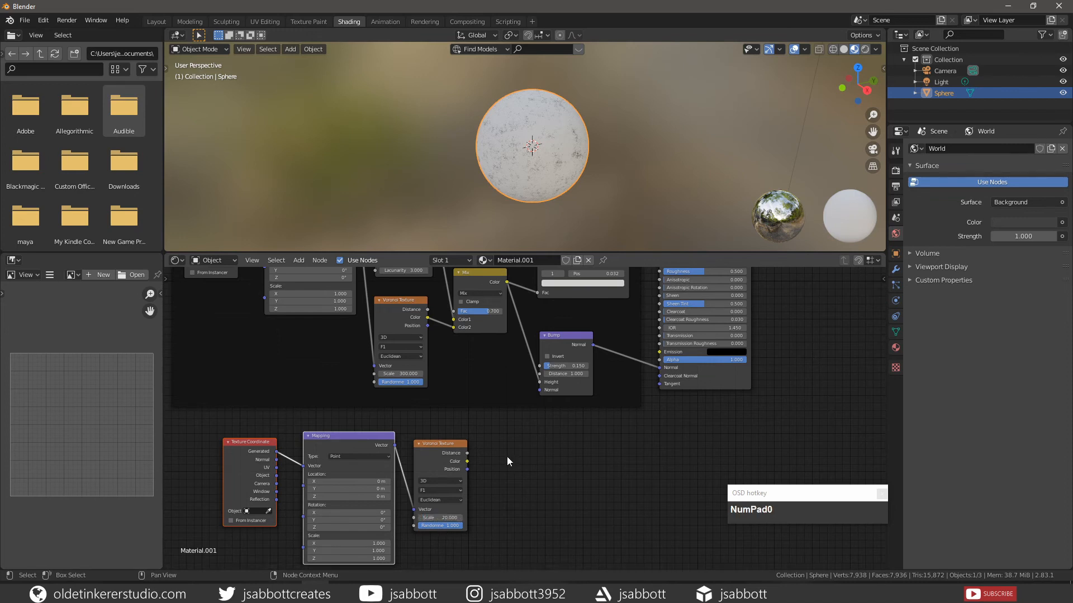
click(276, 478)
drag(276, 476, 303, 466)
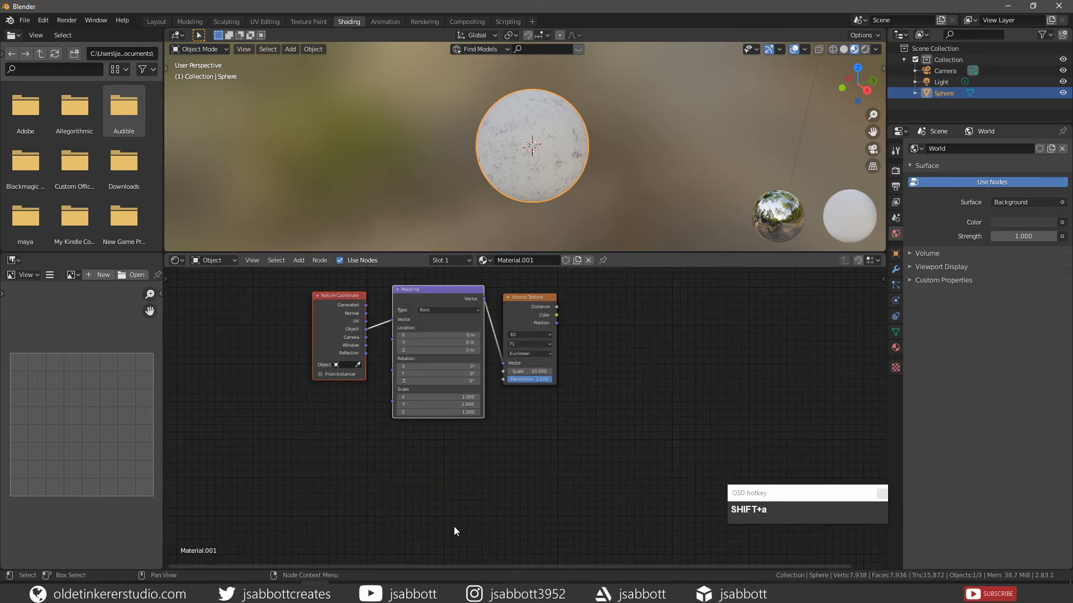
- Add a ColorRamp node after the new Voronoi Texture and connect the Voronoi Color to its Fac
key(shift+a)
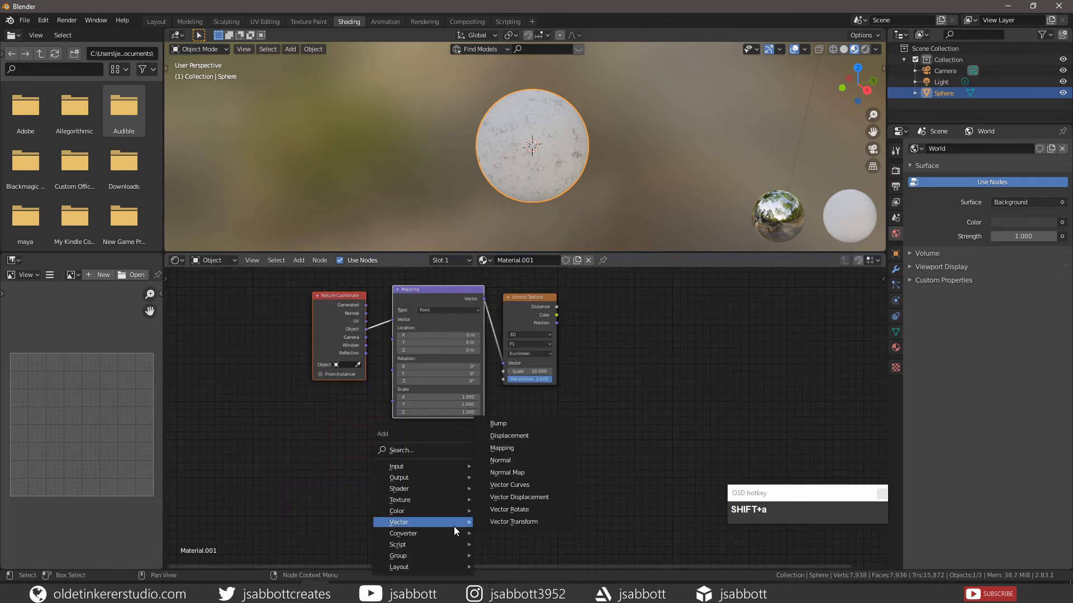
mouse_move(450, 533)
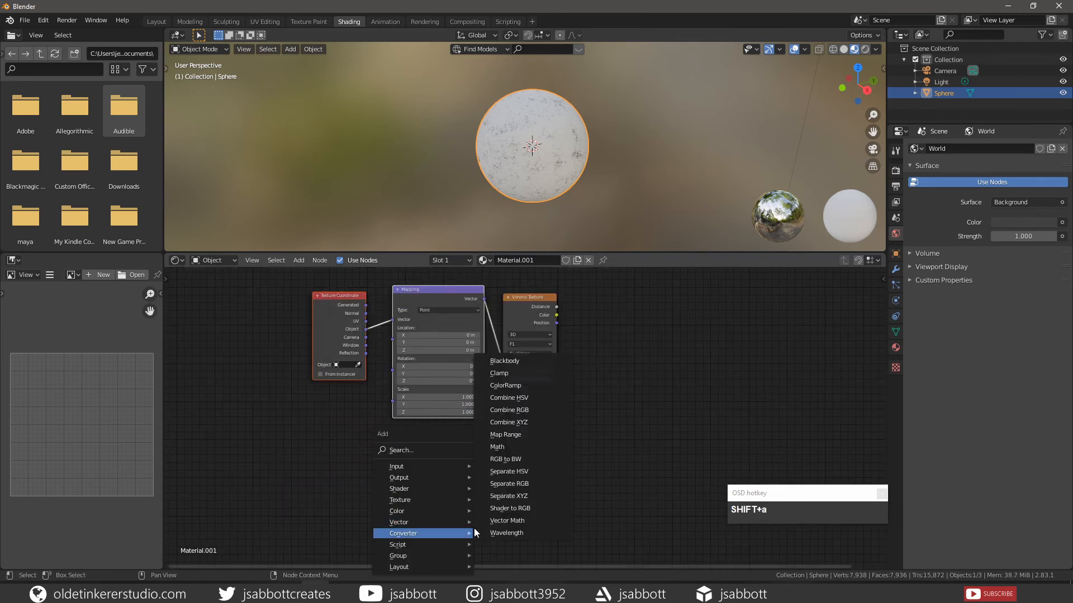
click(520, 387)
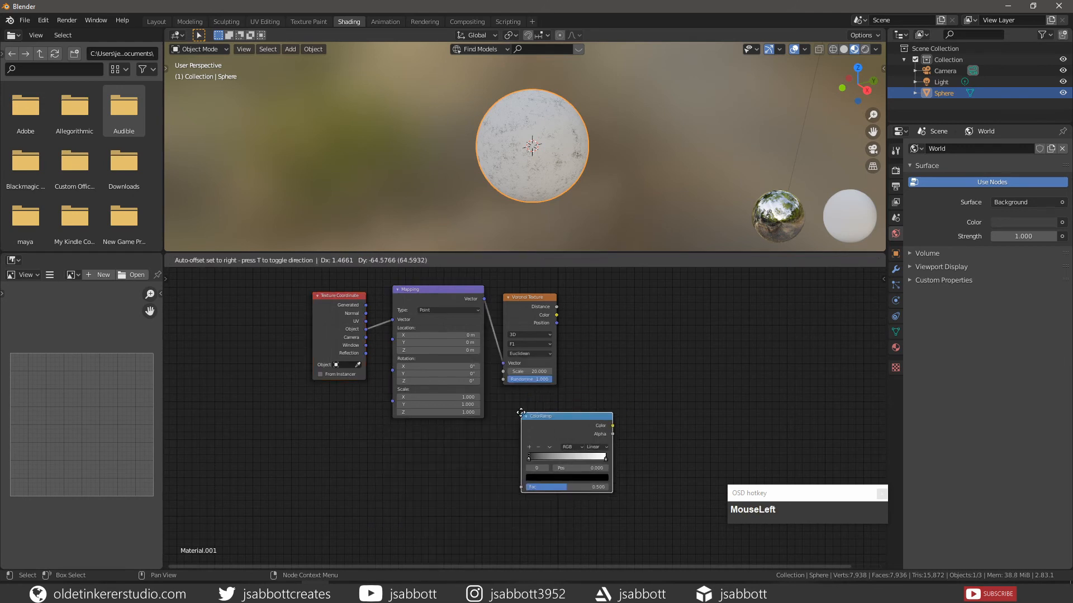
click(591, 331)
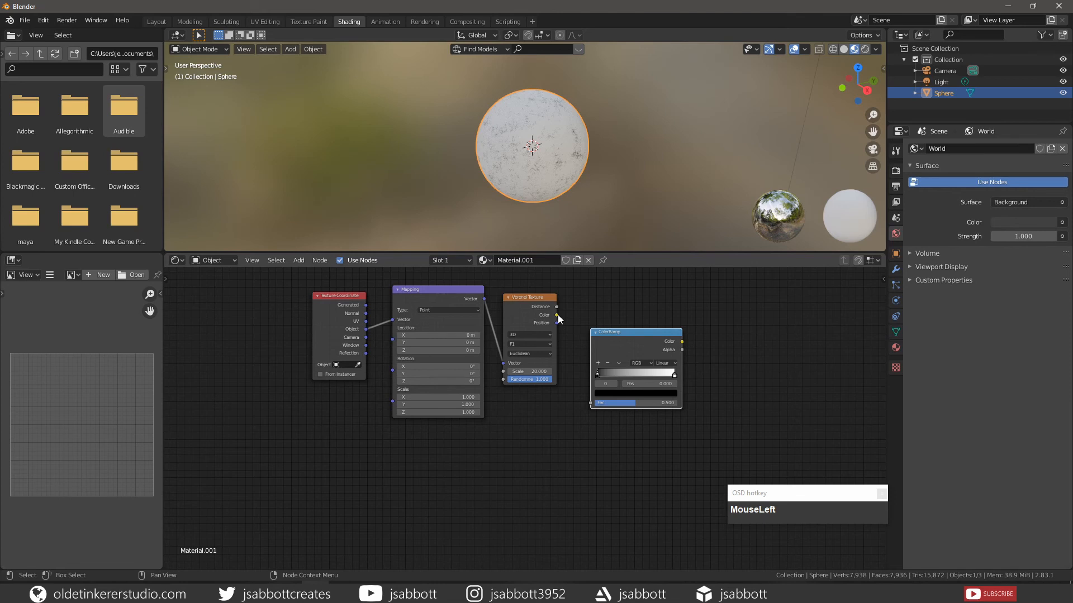
drag(558, 317, 560, 324)
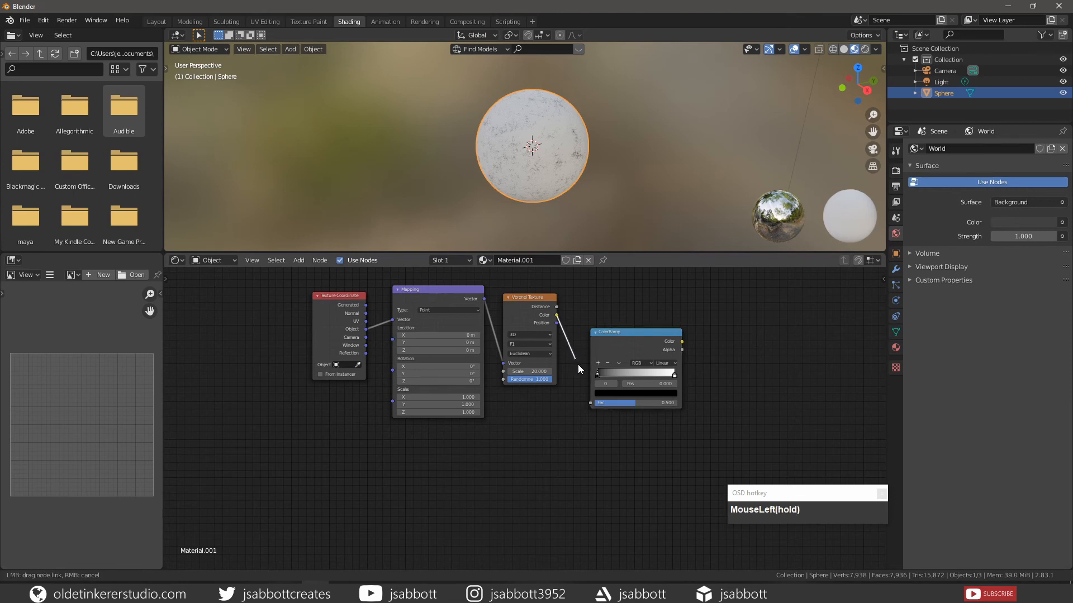
drag(577, 364, 585, 404)
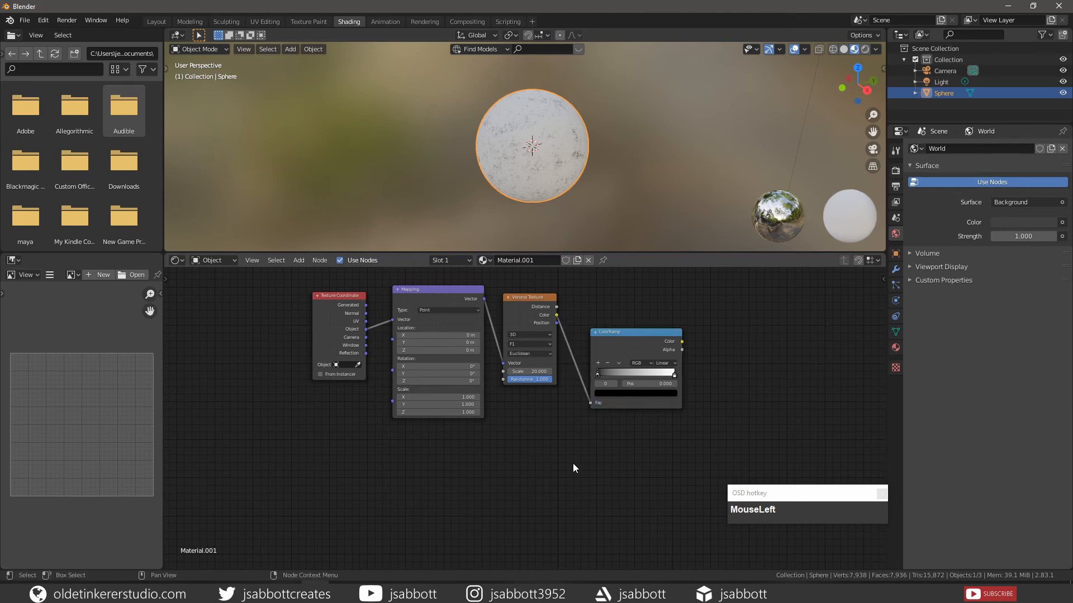
- Add a second Bump node and connect the new ColorRamp's Color to its Height
key(shift+a)
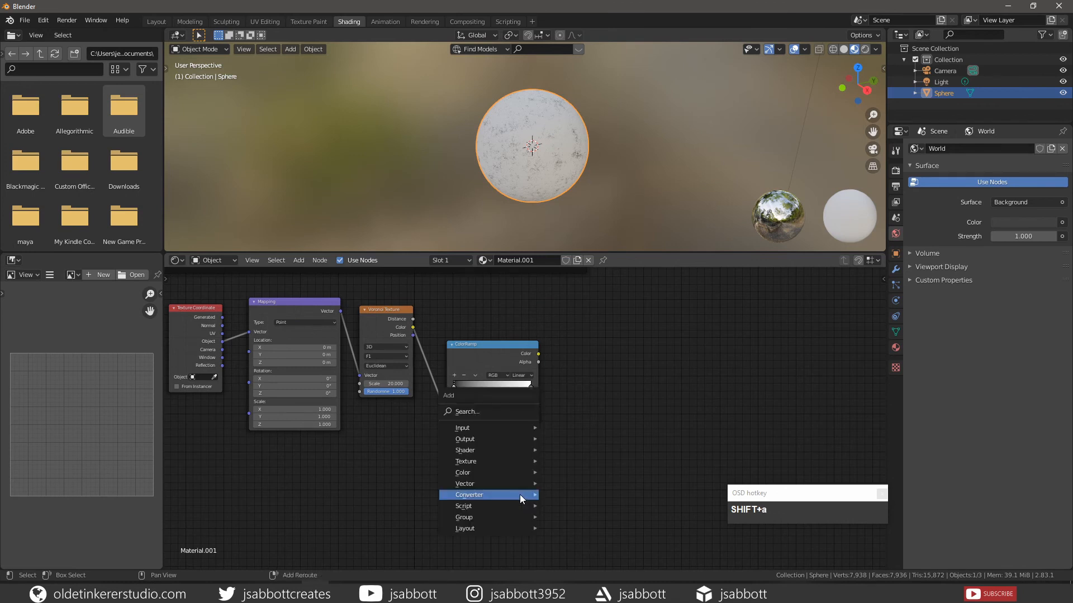
mouse_move(520, 495)
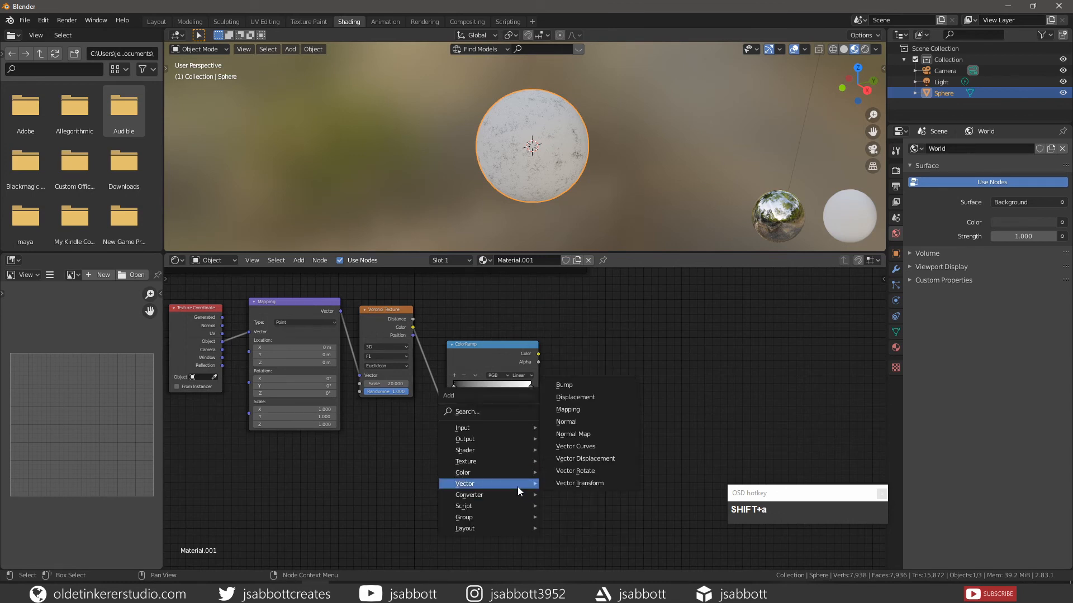
click(587, 385)
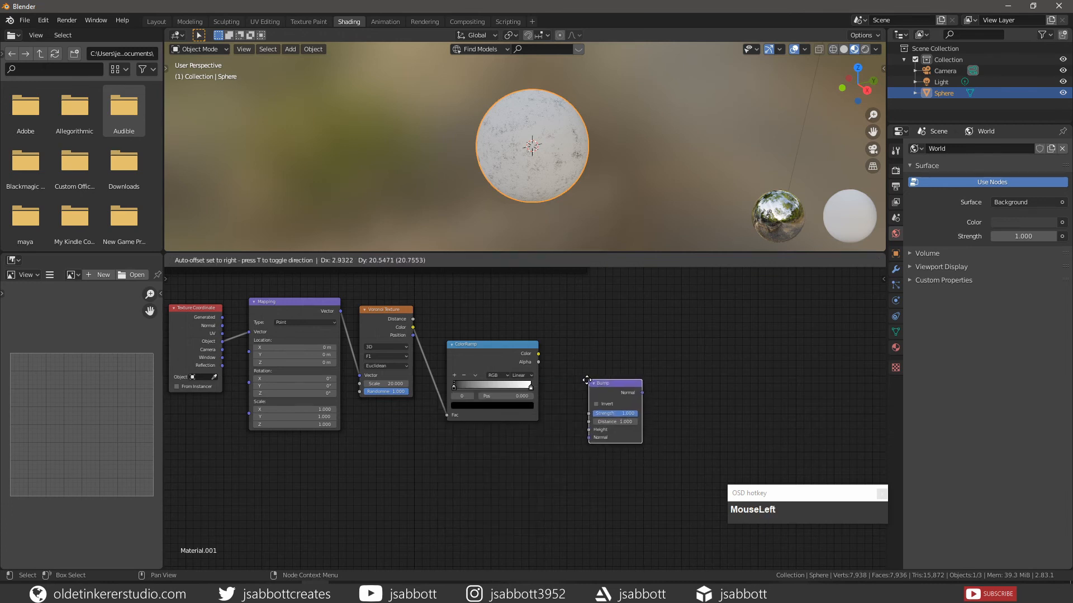
click(583, 384)
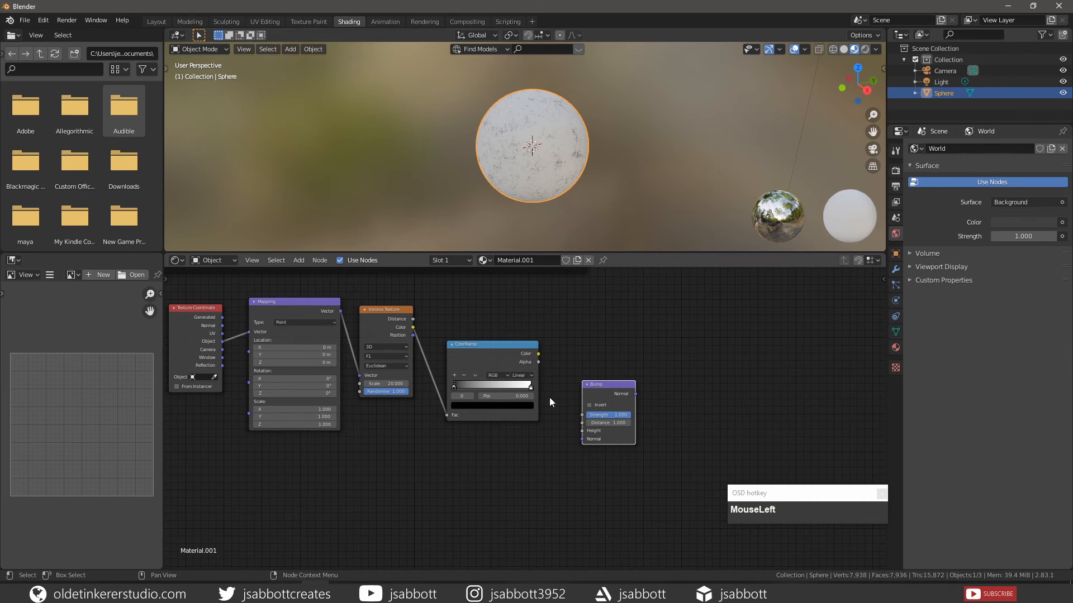
click(536, 354)
drag(536, 353, 580, 431)
- Connect the second Bump node's Normal output to the Normal input of the Bump node in the Base Material frame
shift+middle_drag(673, 314, 627, 411)
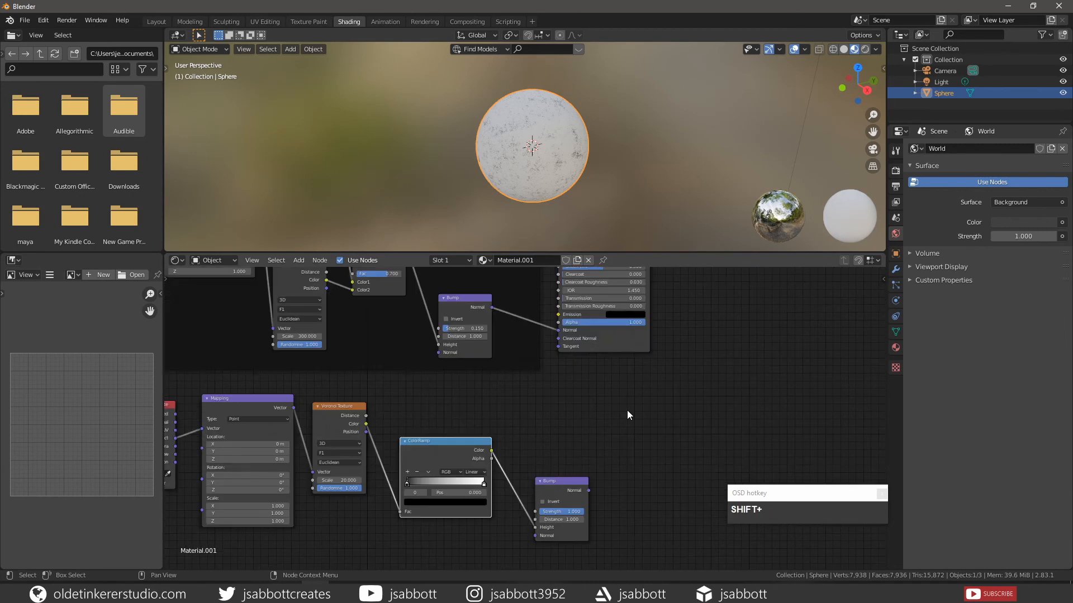
click(590, 491)
drag(588, 490, 437, 353)
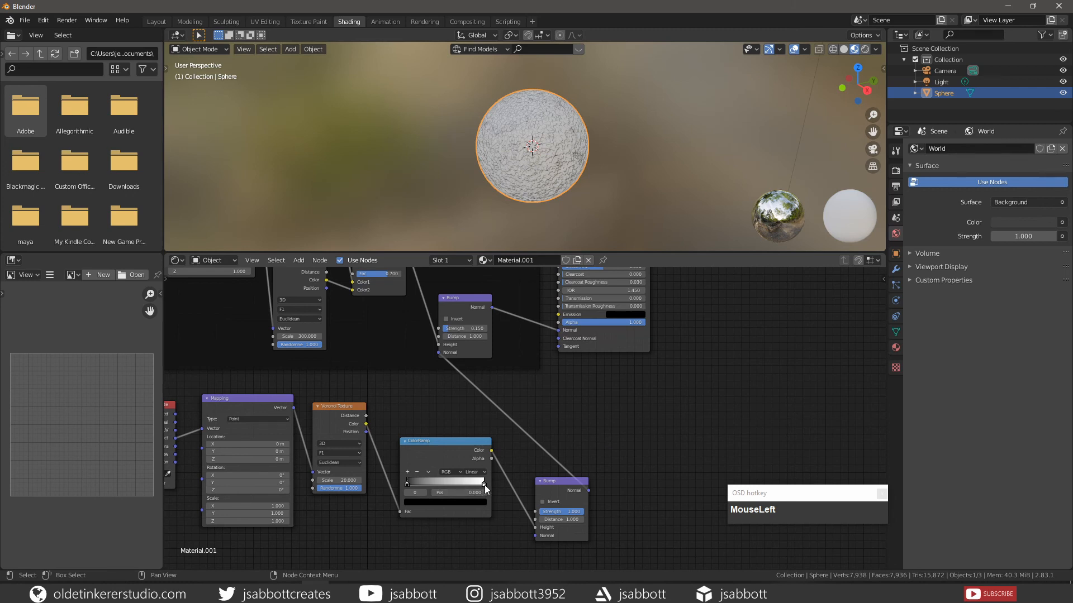
- Set the black stop of the second Voronoi branch's ColorRamp to position 0.027
click(484, 485)
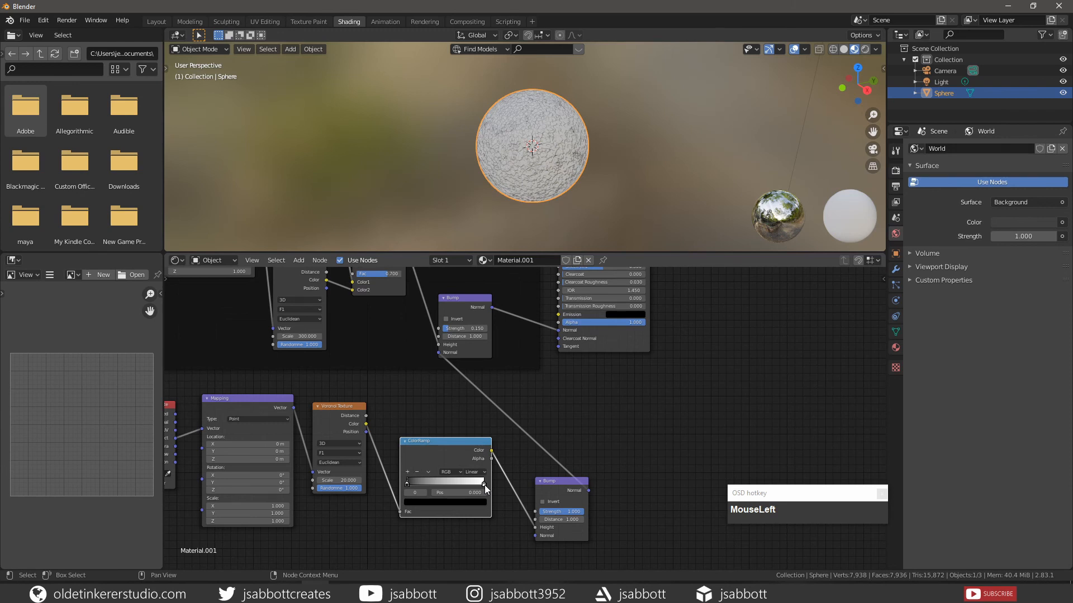
click(460, 493)
text(0.0)
text(2)
text(7)
key(Return)
- Set the Strength of the second Bump node to 0.5
scroll(554, 172, up, 3)
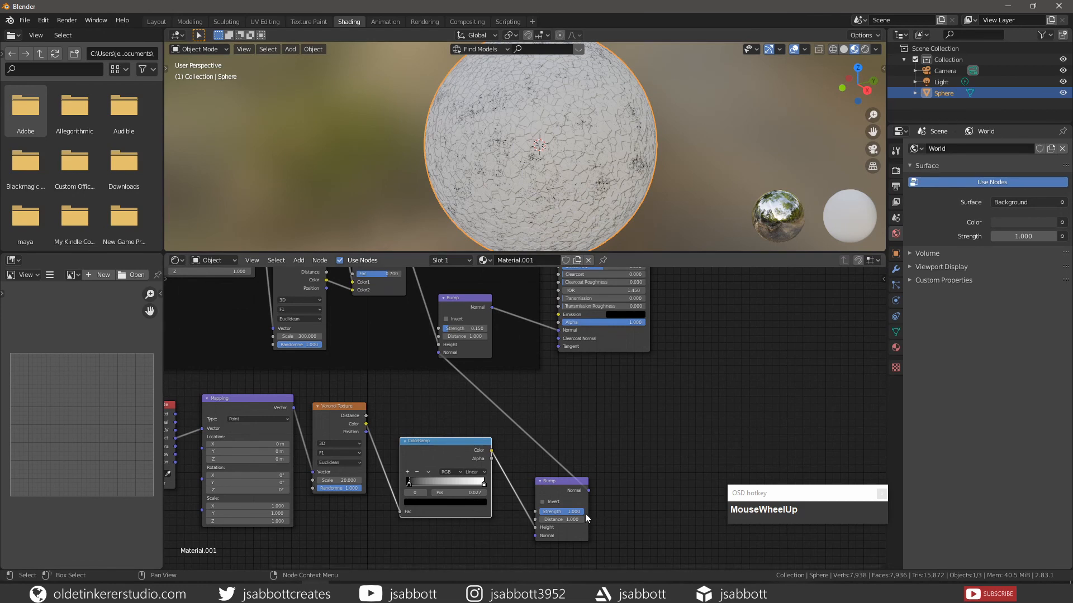
click(561, 511)
text(.5)
key(Return)
key(Home)
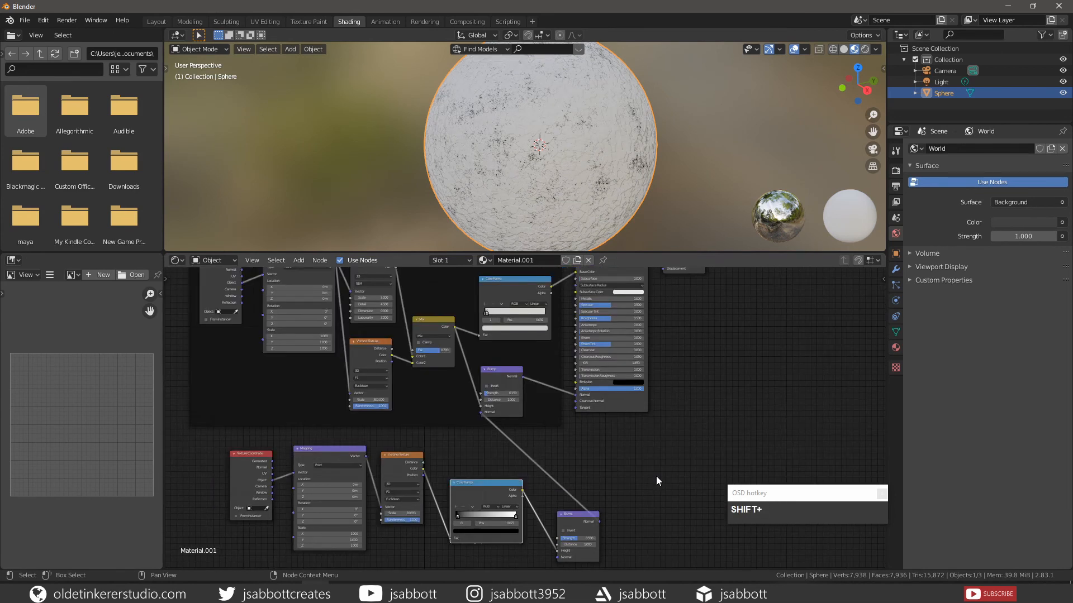
- Add a MixRGB node in the empty area below the Principled BSDF
key(shift+a)
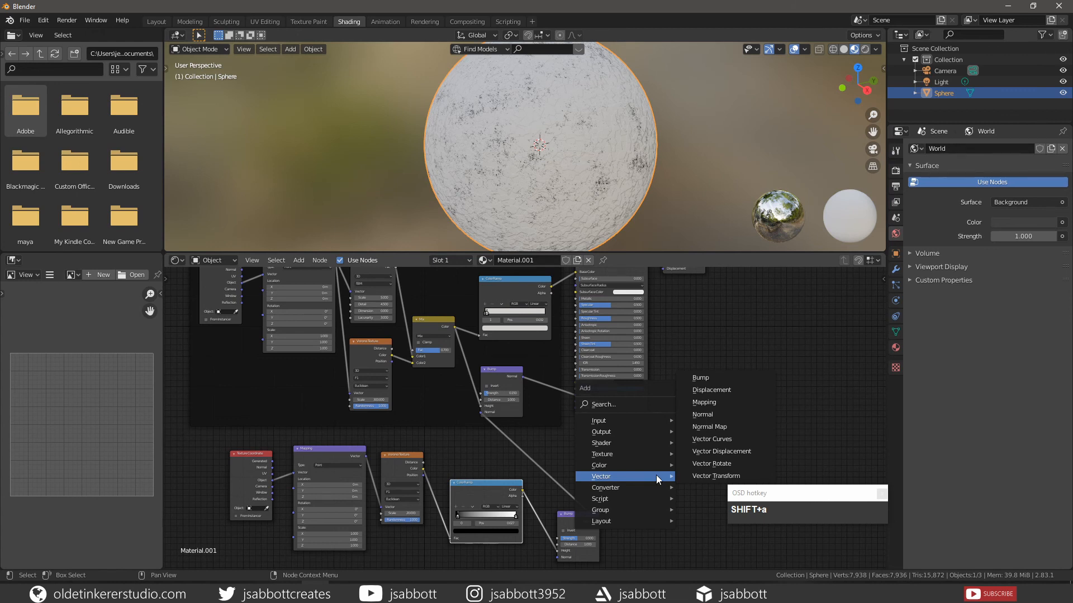
mouse_move(655, 467)
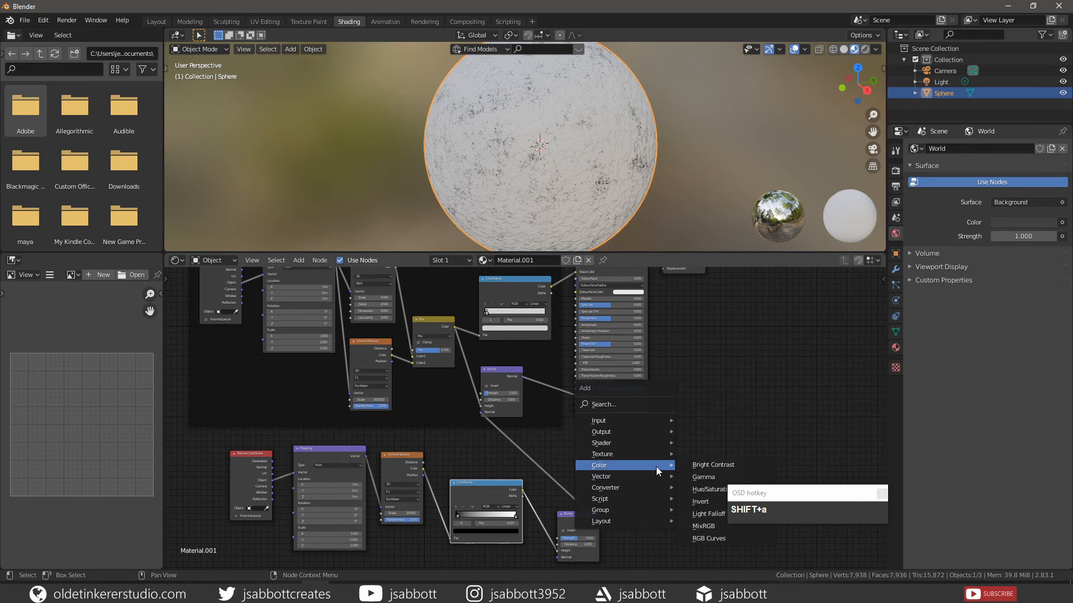
click(704, 526)
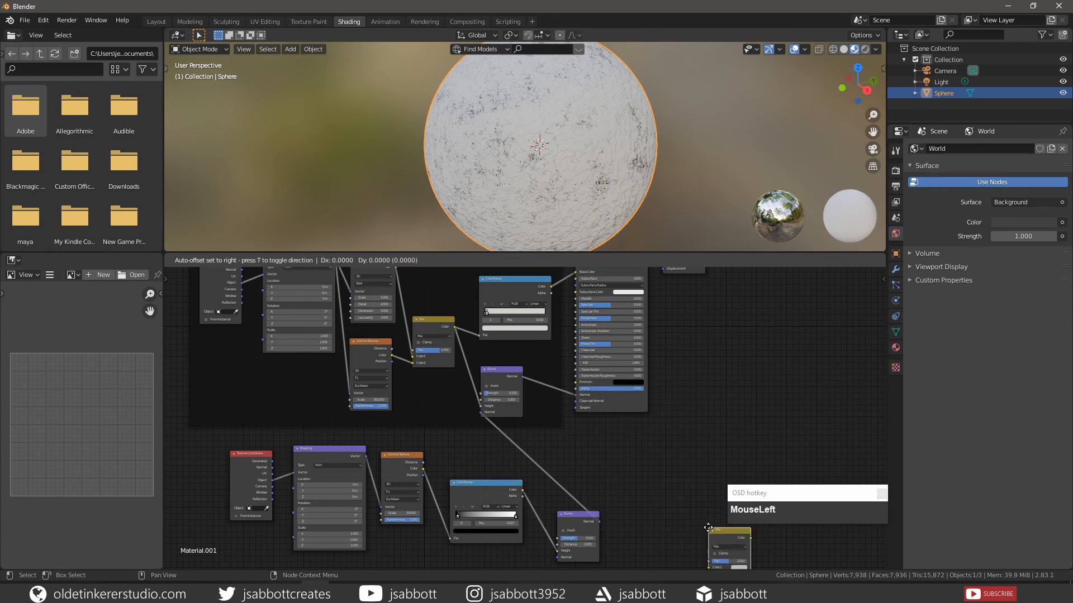
click(608, 438)
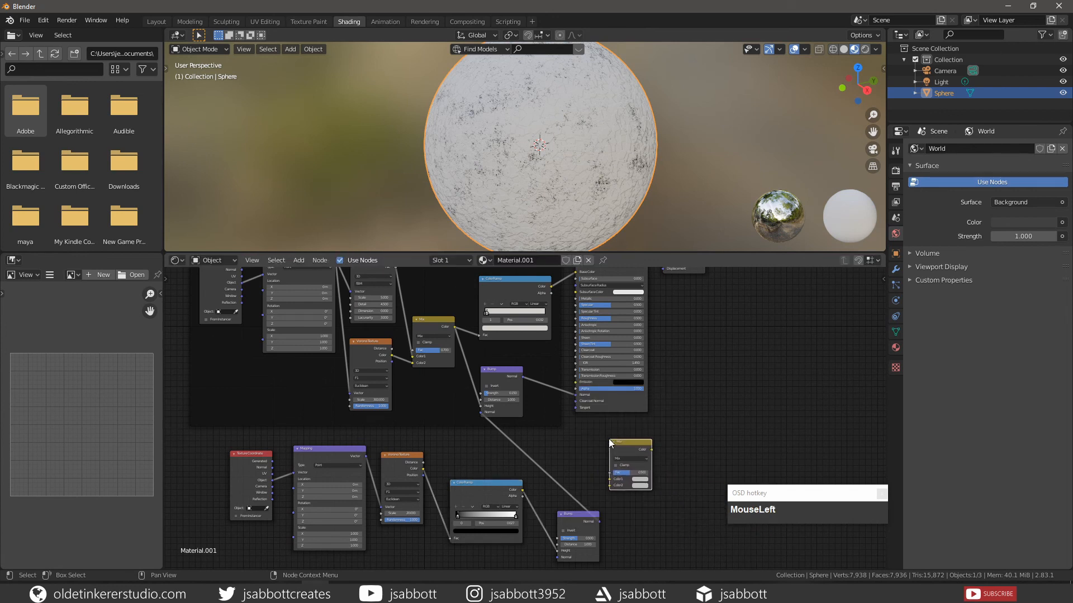
shift+scroll(608, 437, up, 2)
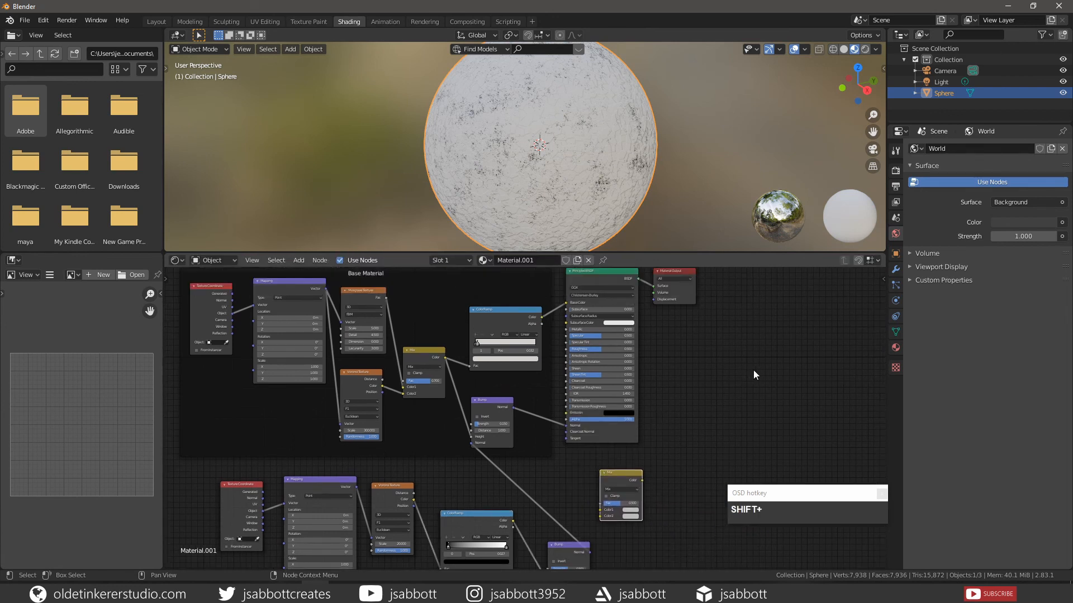
- Connect the Base Material ColorRamp's Color to the new Mix node's Color1 and the second ColorRamp's Color to its Color2
click(542, 319)
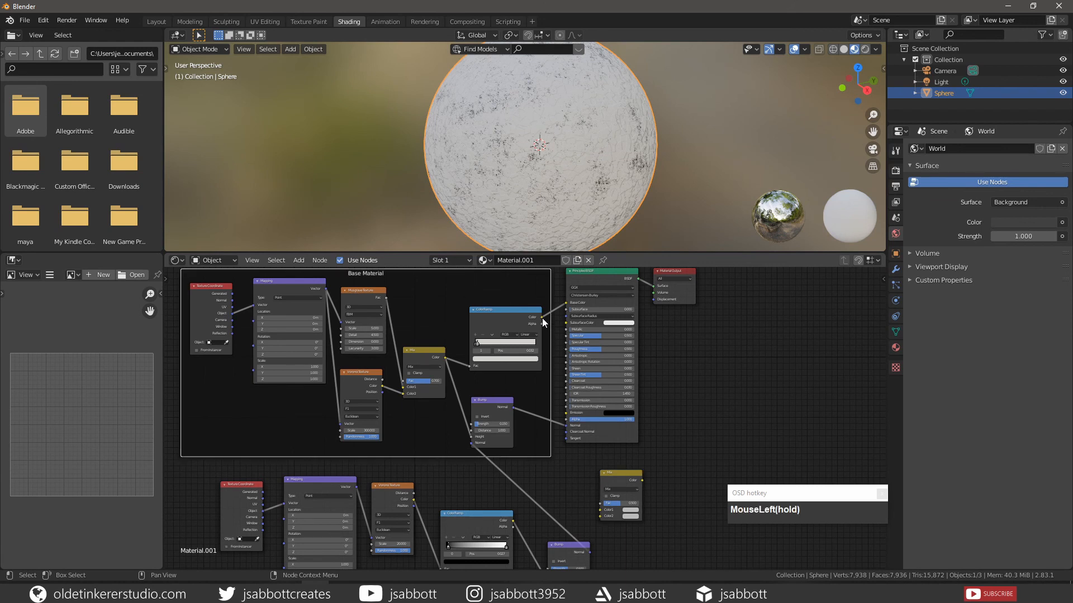
drag(542, 318, 599, 510)
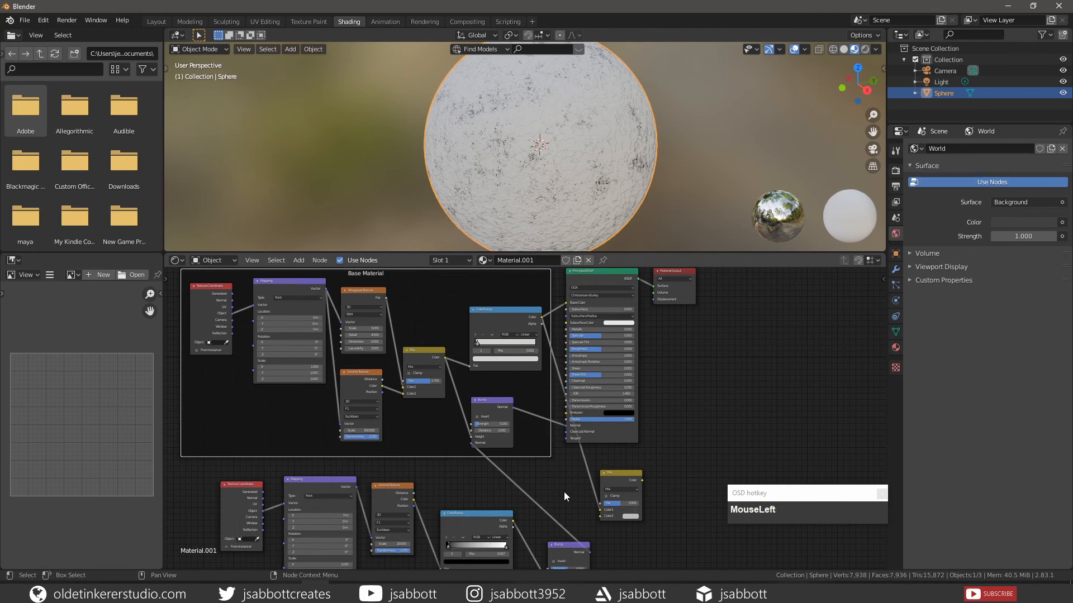
shift+middle_drag(565, 491, 541, 408)
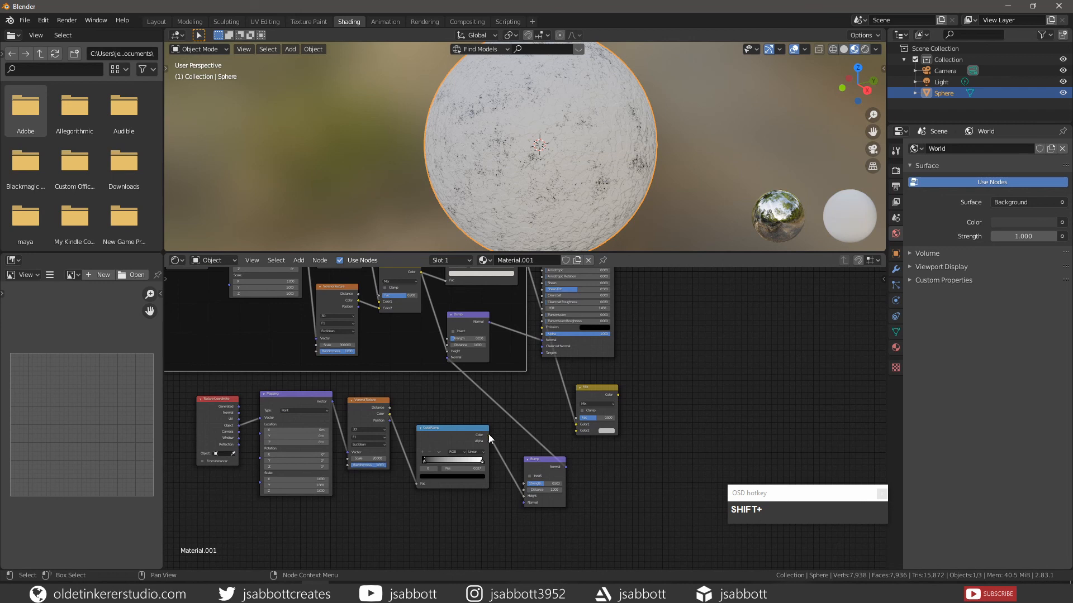
click(488, 436)
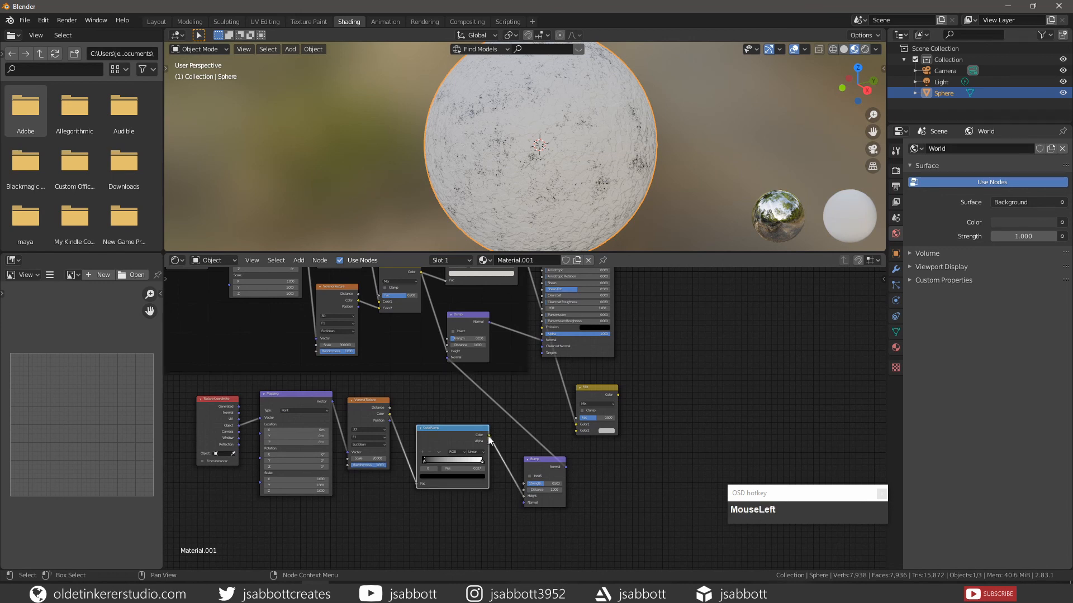
drag(488, 435, 574, 431)
- Set the new Mix node's blending mode to Multiply
scroll(638, 417, up, 2)
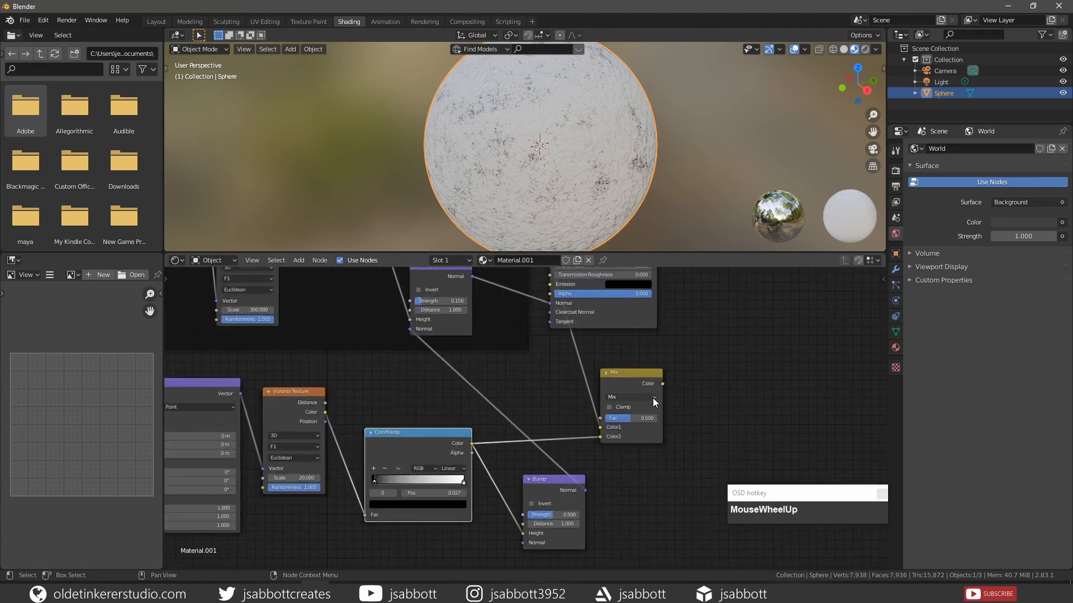
click(653, 397)
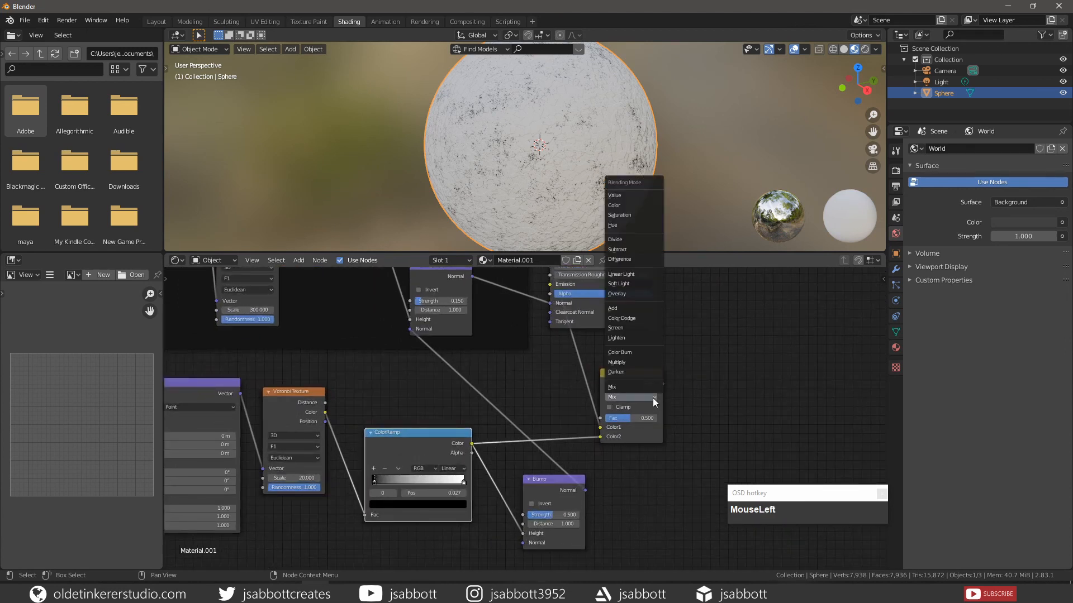
click(635, 361)
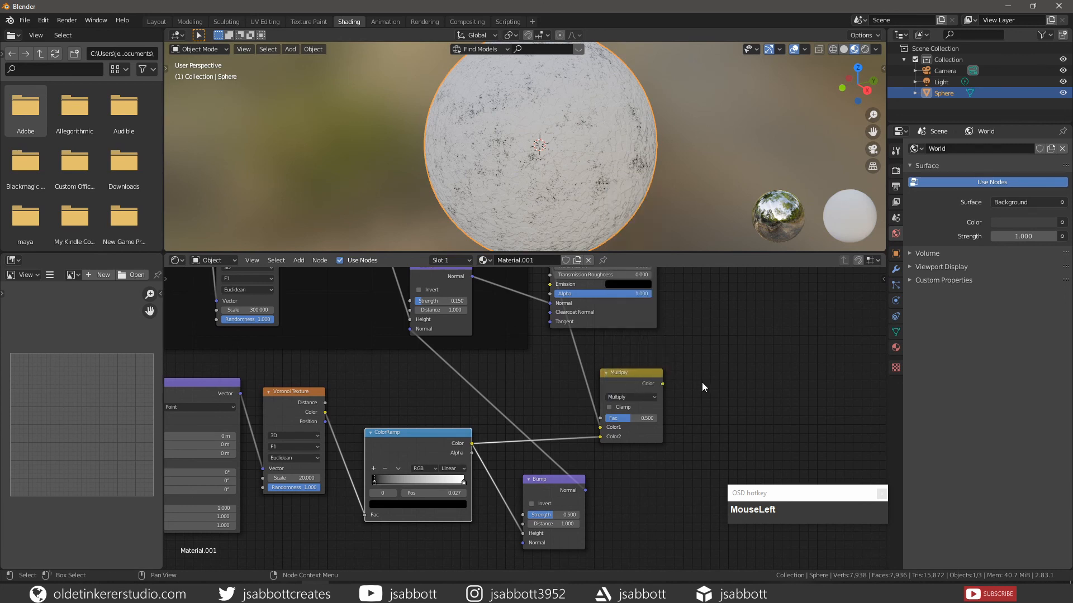
scroll(525, 419, down, 2)
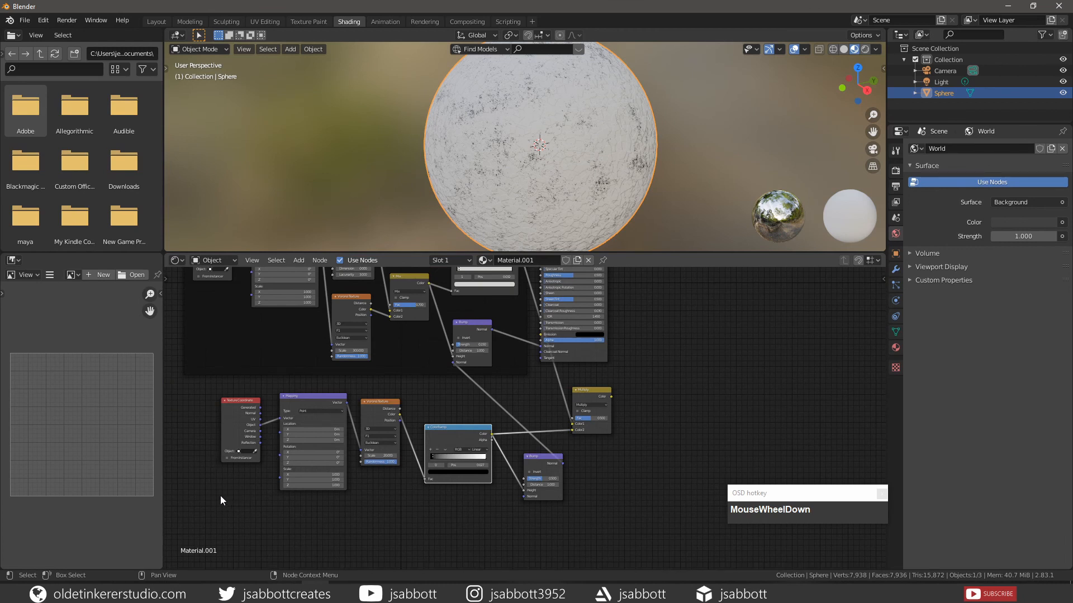
- Group the second Texture Coordinate, Mapping, Voronoi Texture, ColorRamp and Bump nodes in a frame labelled Cracks
drag(195, 410, 540, 494)
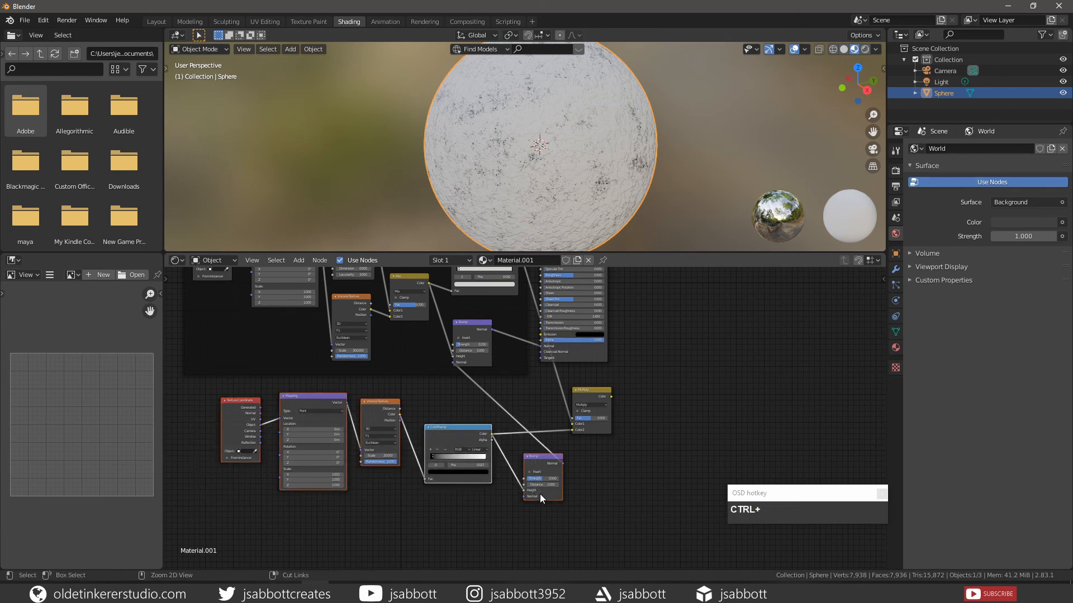
key(ctrl+j)
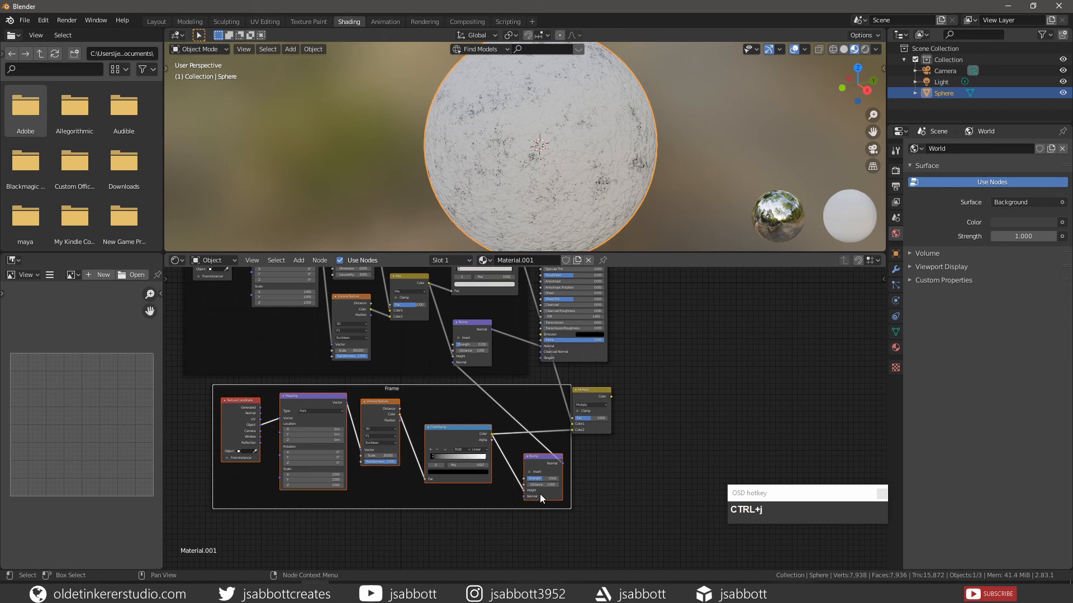
right_drag(391, 489, 357, 380)
click(357, 380)
text(Cracks)
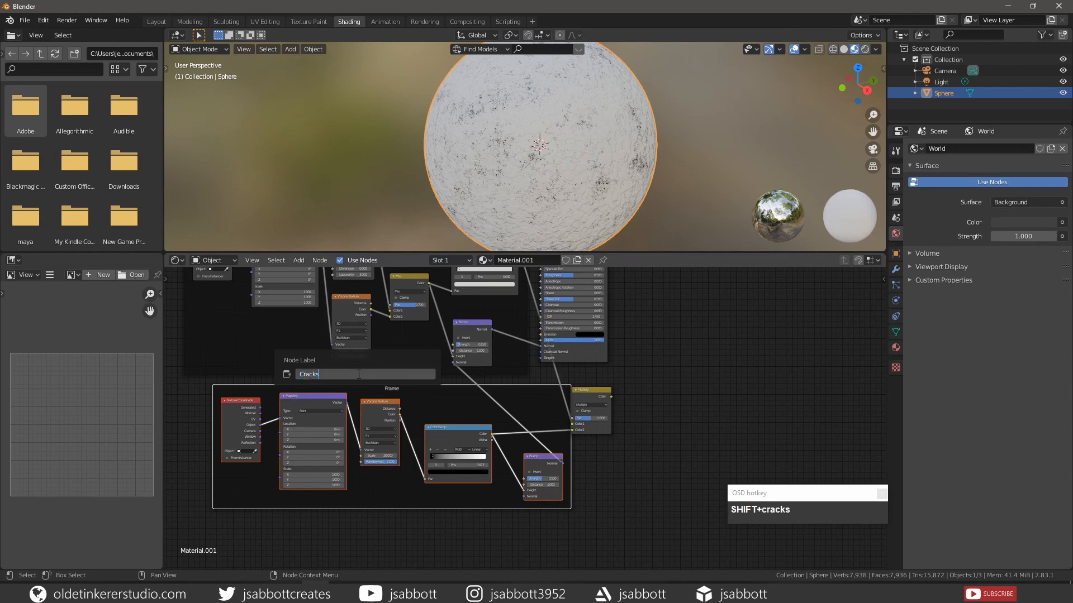
key(Return)
key(ctrl+space)
key(Home)
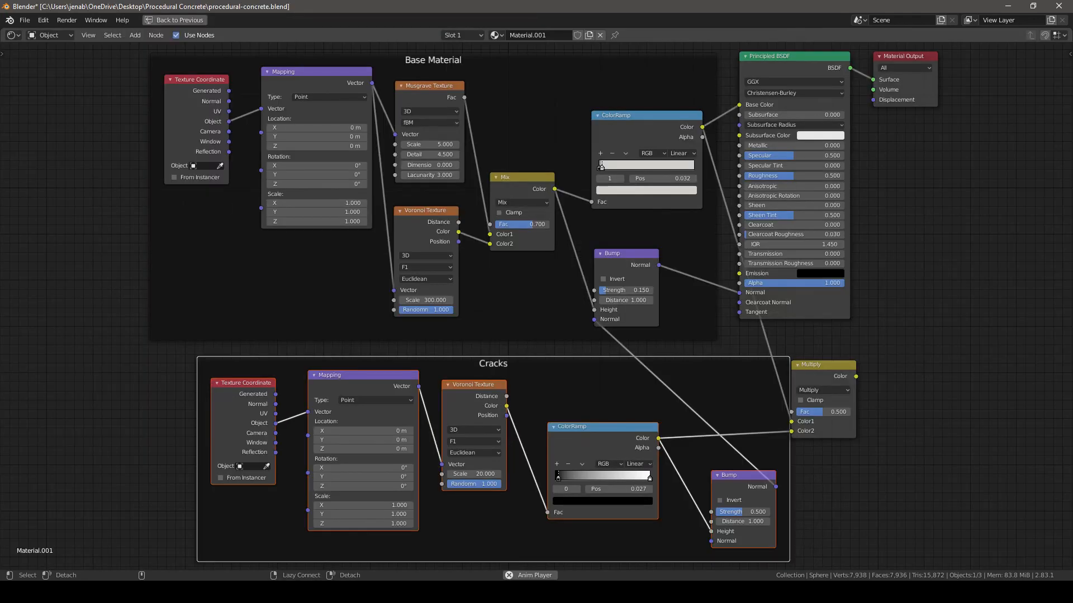